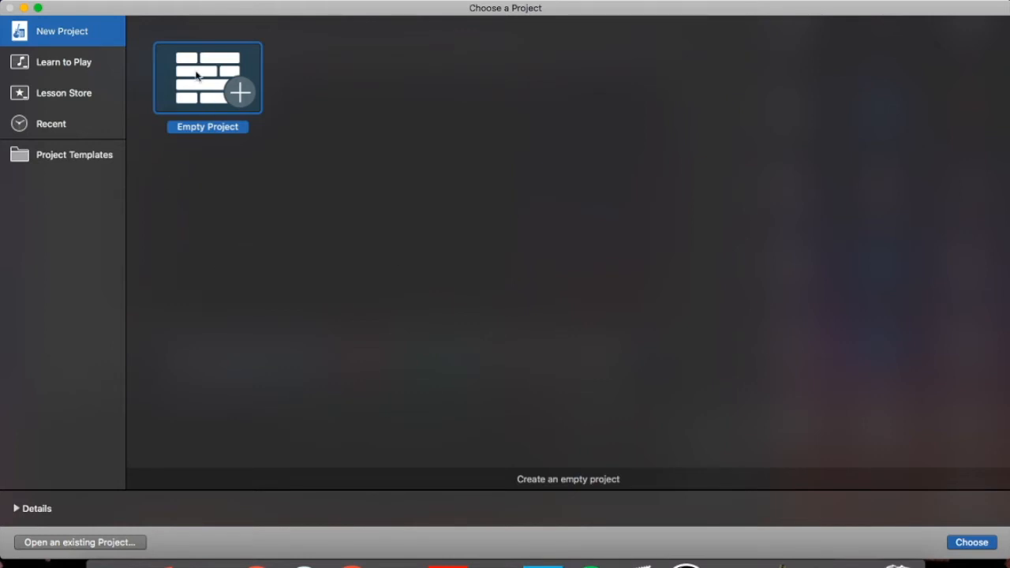
- Start an empty project and choose a microphone audio track with Input 1 as its source
{"action": "left_click", "coordinate": [989, 548]}
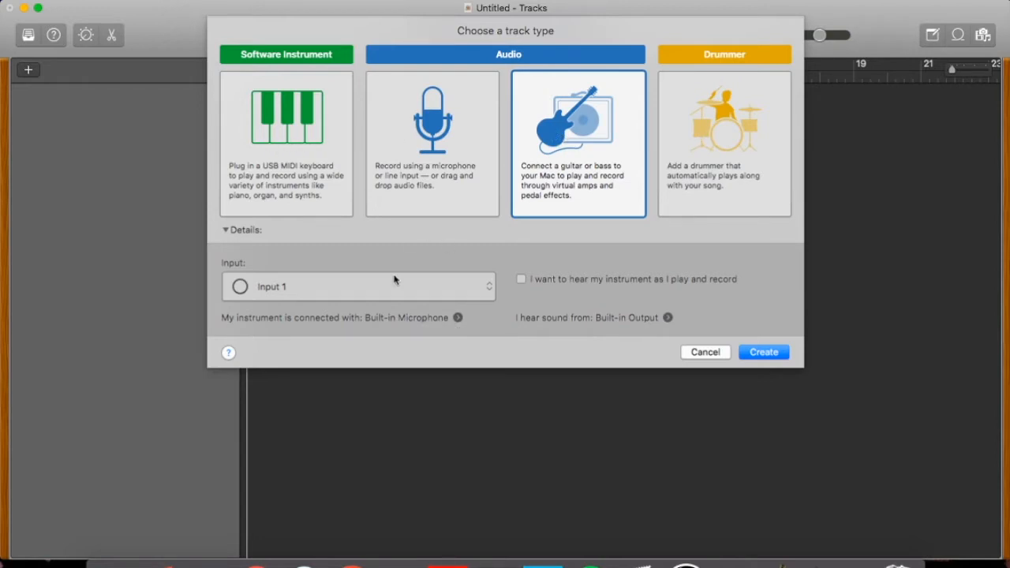
{"action": "left_click", "coordinate": [420, 145]}
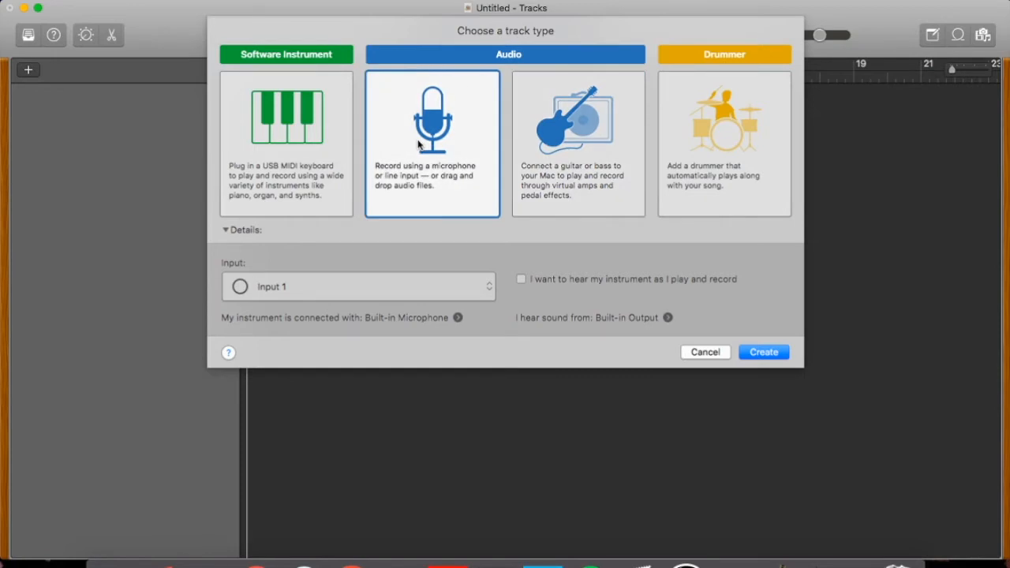
{"action": "left_click", "coordinate": [316, 296]}
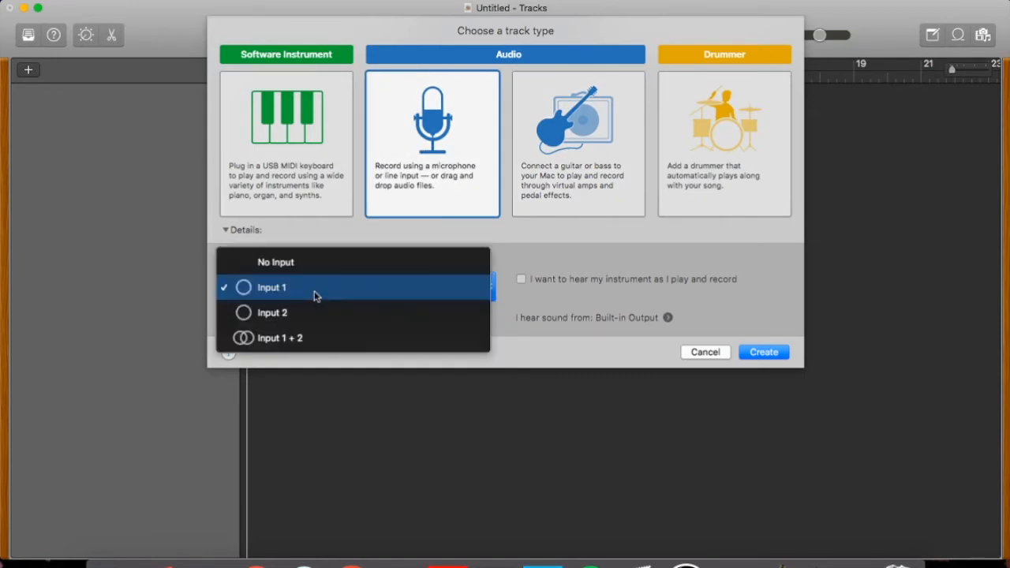
{"action": "left_click", "coordinate": [315, 296]}
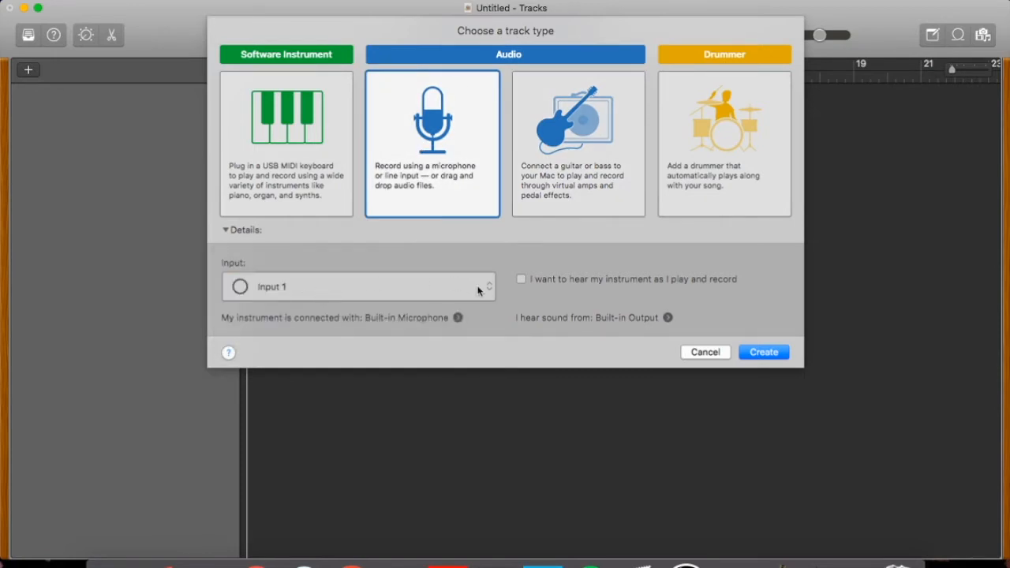
{"action": "left_click", "coordinate": [582, 128]}
{"action": "left_click", "coordinate": [418, 287]}
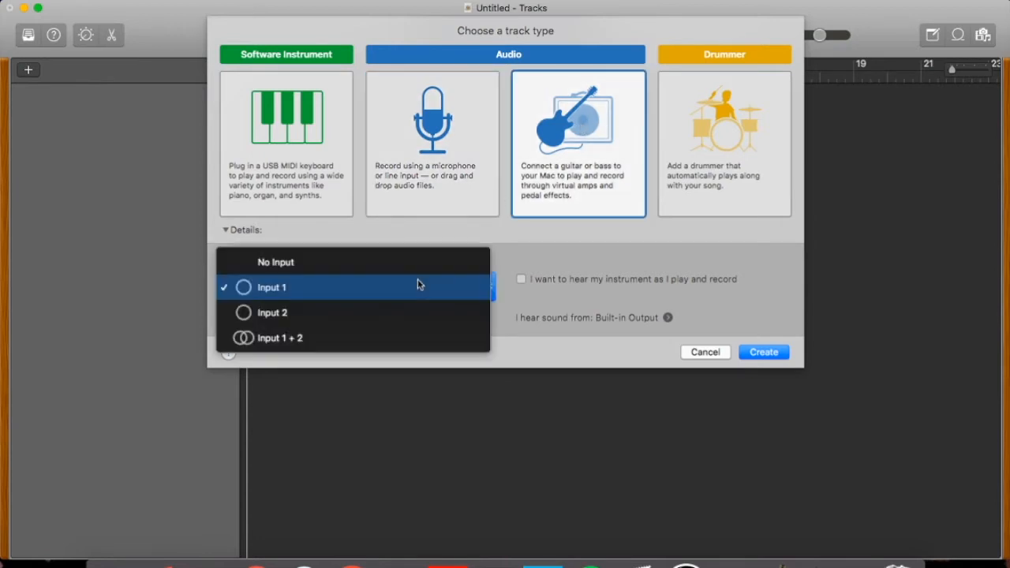
{"action": "left_click", "coordinate": [375, 297]}
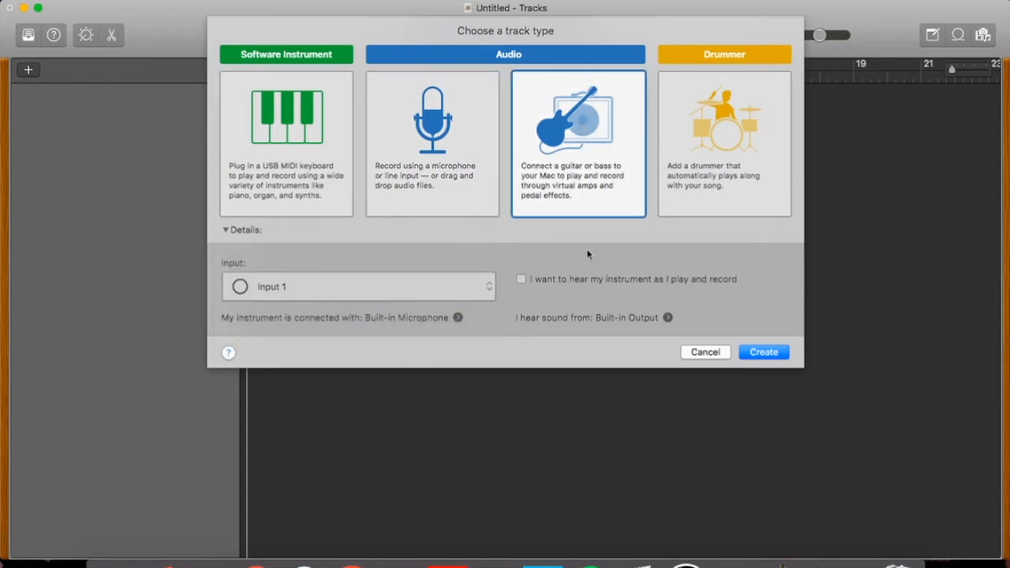
- Create the first track as a microphone audio track and turn off the metronome
{"action": "left_click", "coordinate": [469, 172]}
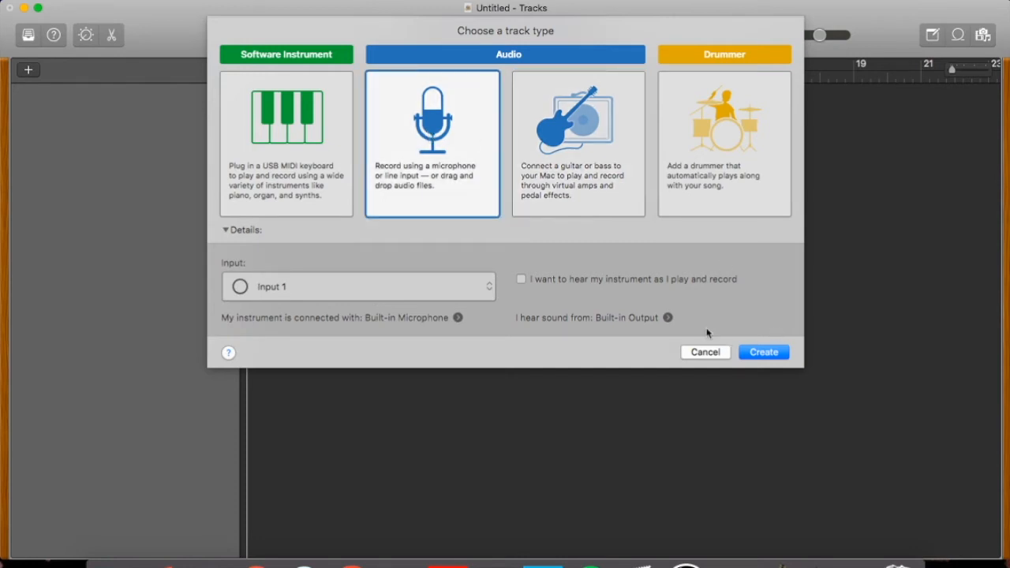
{"action": "left_click", "coordinate": [763, 354]}
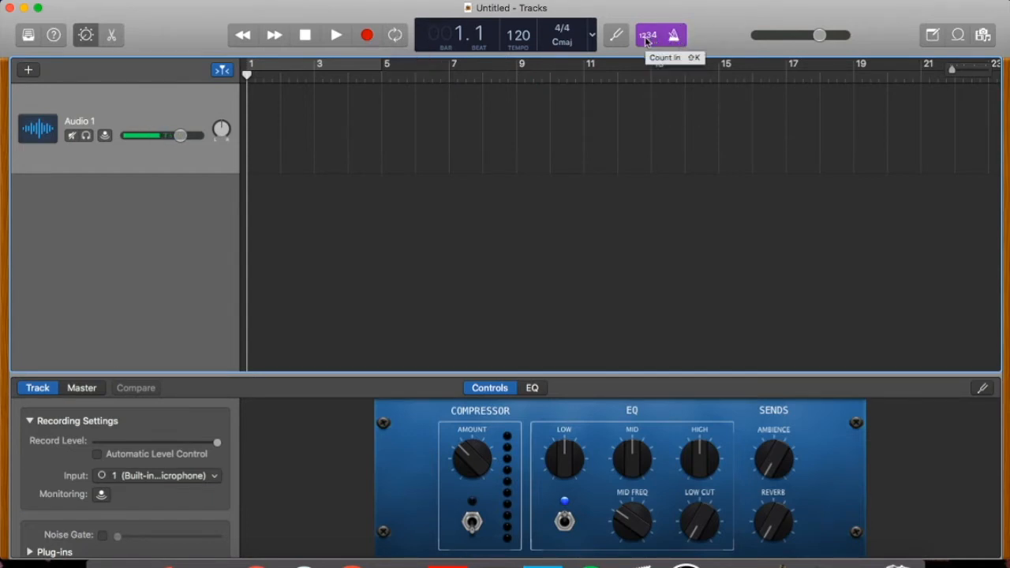
{"action": "left_click", "coordinate": [674, 37]}
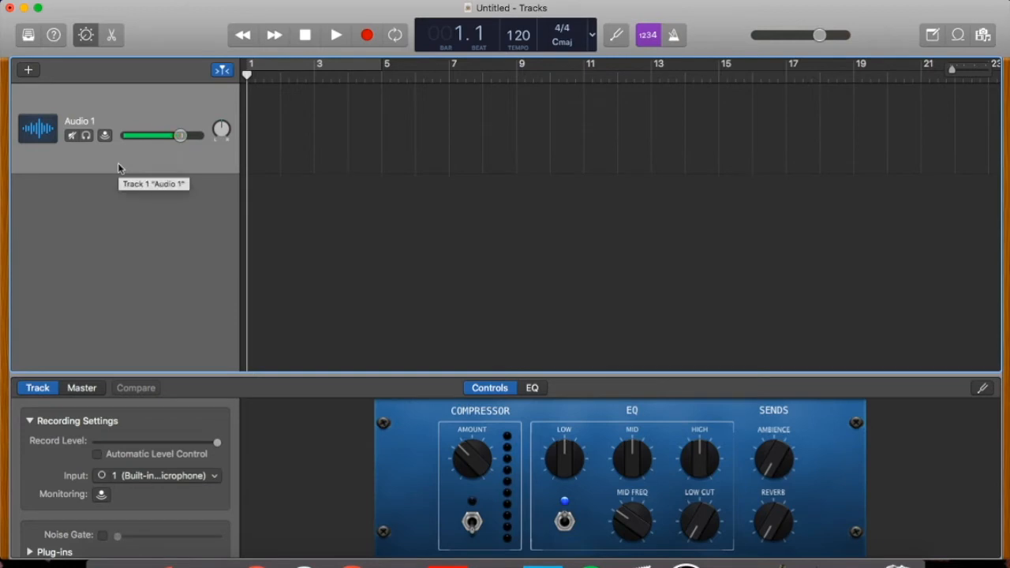
- Add a second audio track of the guitar or bass type that uses Input 2
{"action": "left_click", "coordinate": [27, 71]}
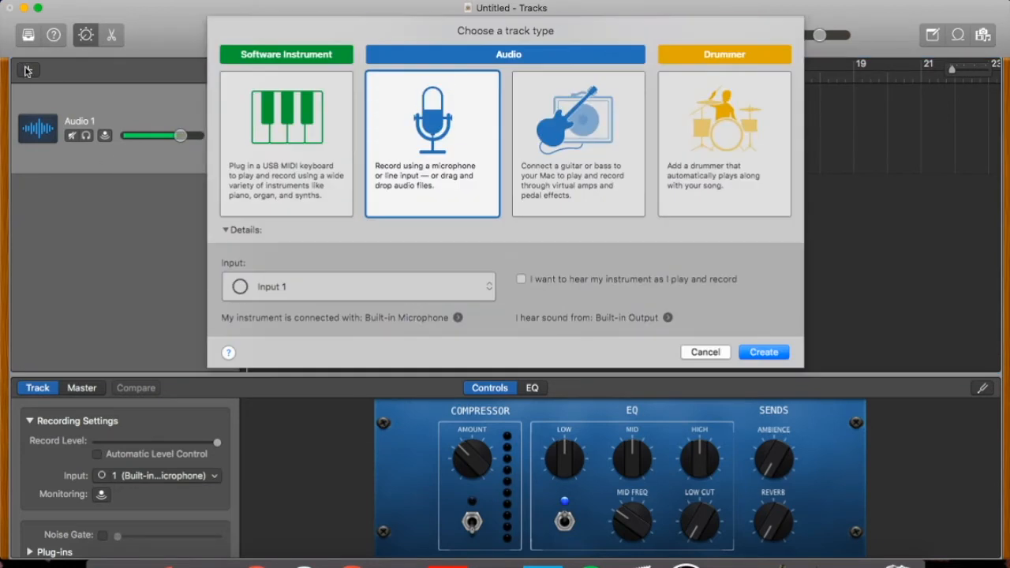
{"action": "left_click", "coordinate": [556, 189]}
{"action": "left_click", "coordinate": [487, 286]}
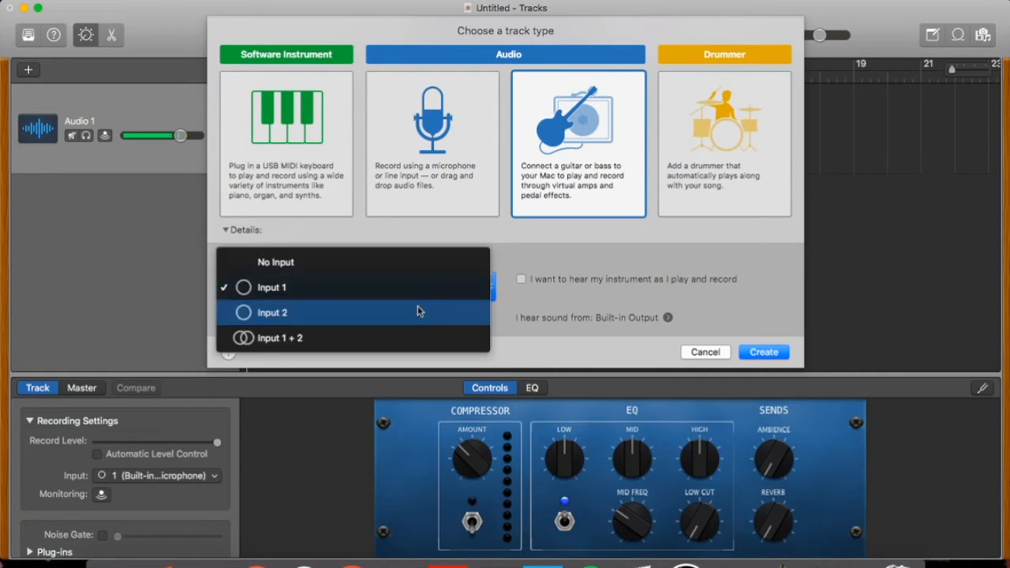
{"action": "left_click", "coordinate": [404, 316]}
{"action": "left_click", "coordinate": [764, 352]}
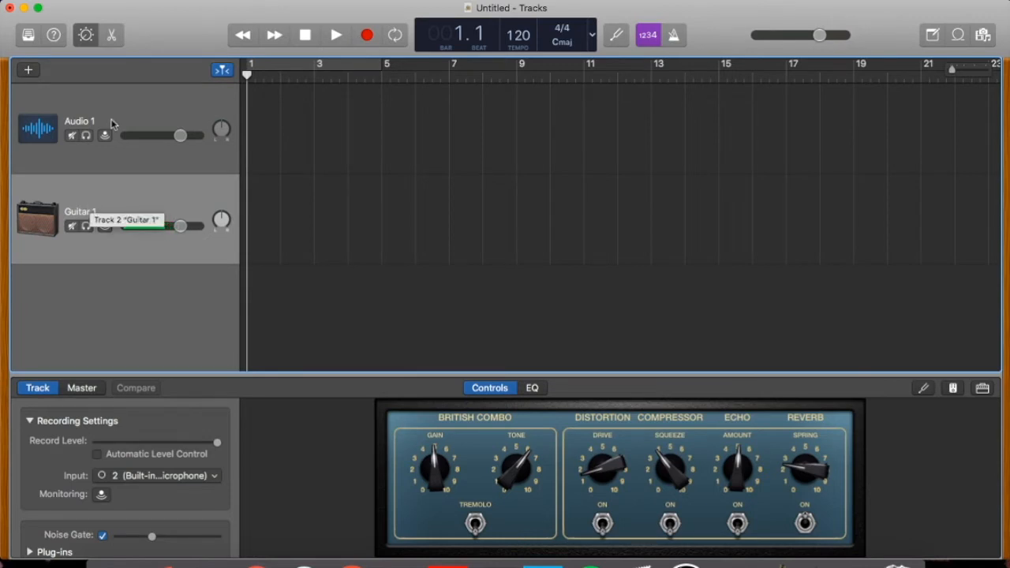
- Rename the Audio 1 track as Mic
{"action": "left_click", "coordinate": [90, 164]}
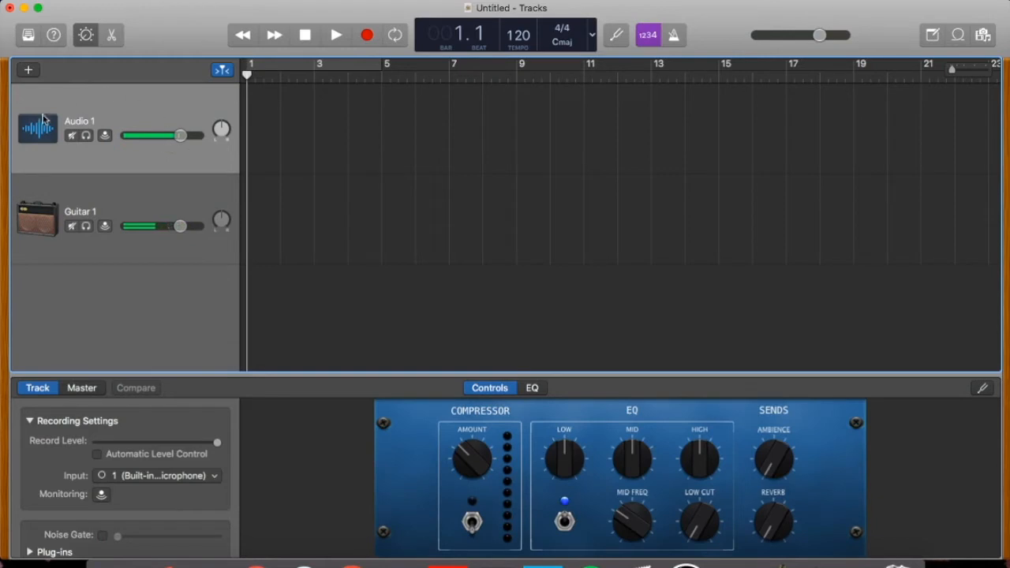
{"action": "double_click", "coordinate": [80, 120]}
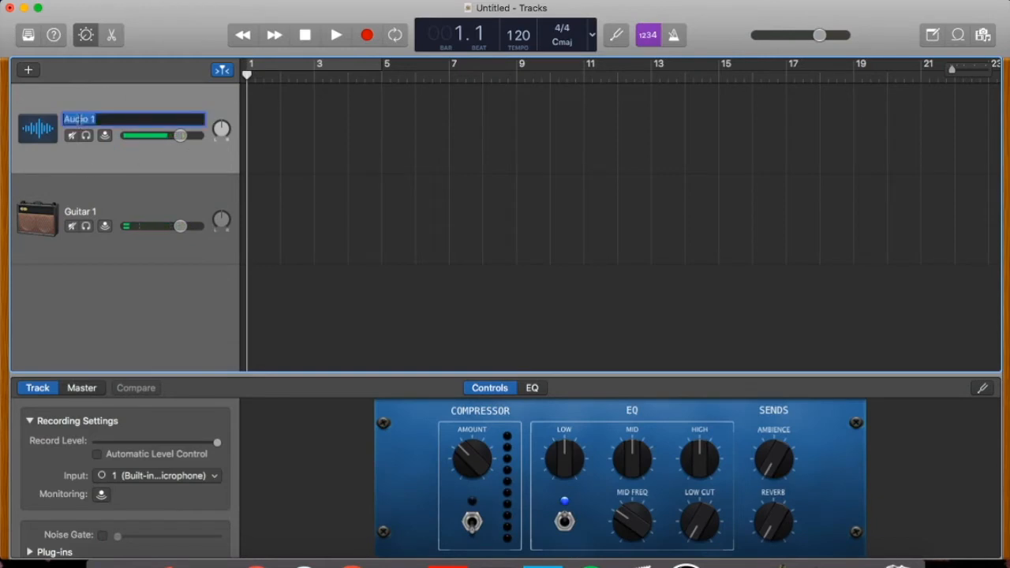
{"action": "type", "text": "Mic"}
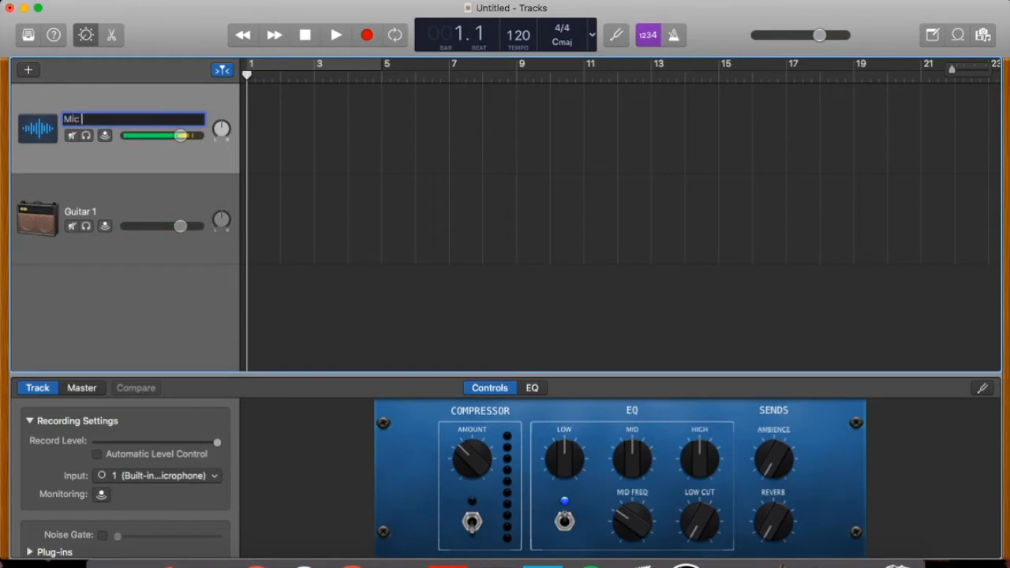
{"action": "left_click", "coordinate": [88, 215]}
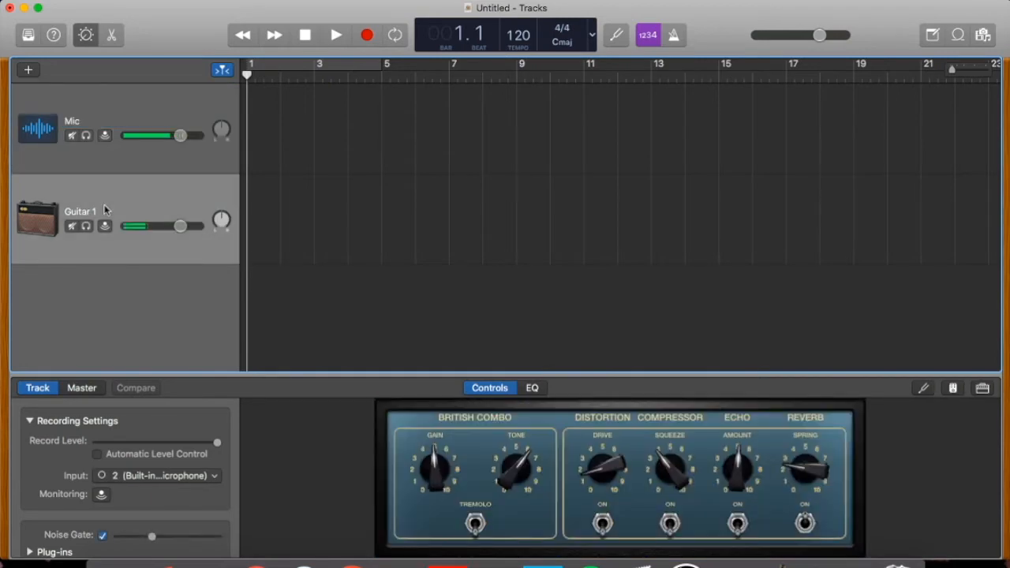
- Record a take of about six bars on the Mic track, stop it and return to the project's start
{"action": "left_click", "coordinate": [127, 91]}
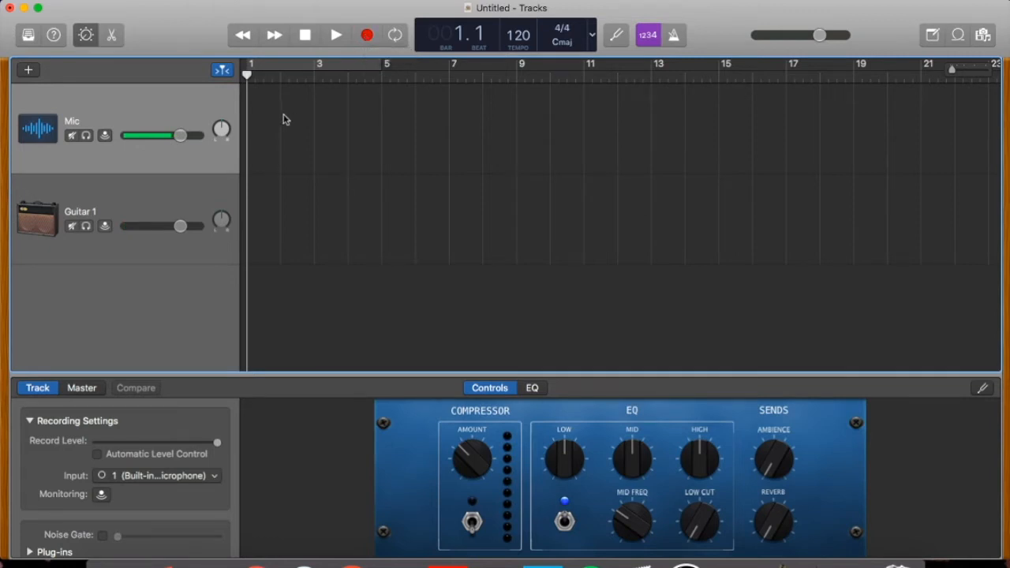
{"action": "left_click", "coordinate": [368, 36]}
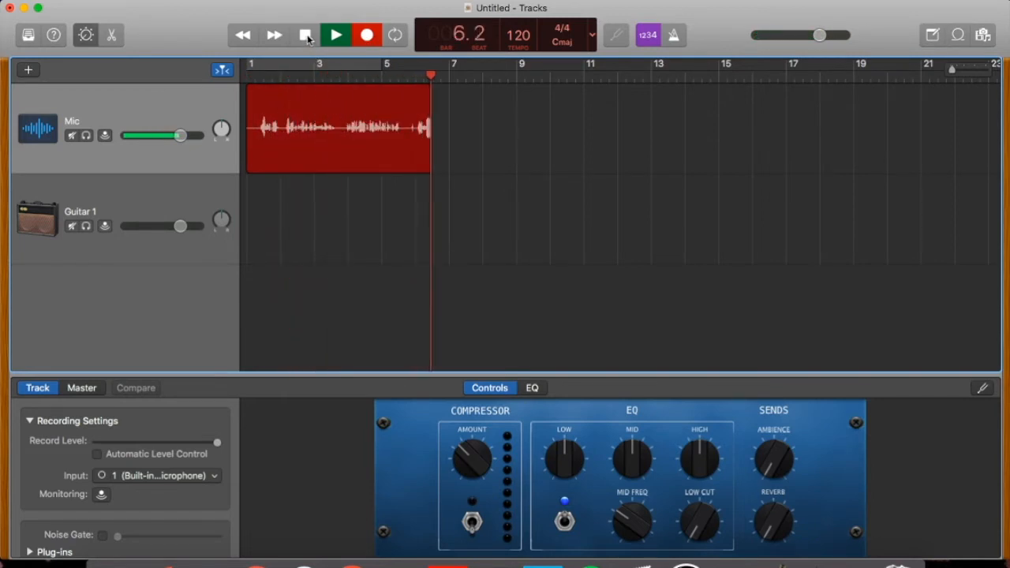
{"action": "left_click", "coordinate": [306, 36]}
{"action": "left_click", "coordinate": [306, 36]}
- Play back part of the Mic recording and lower the Mic track's volume
{"action": "left_click", "coordinate": [337, 36]}
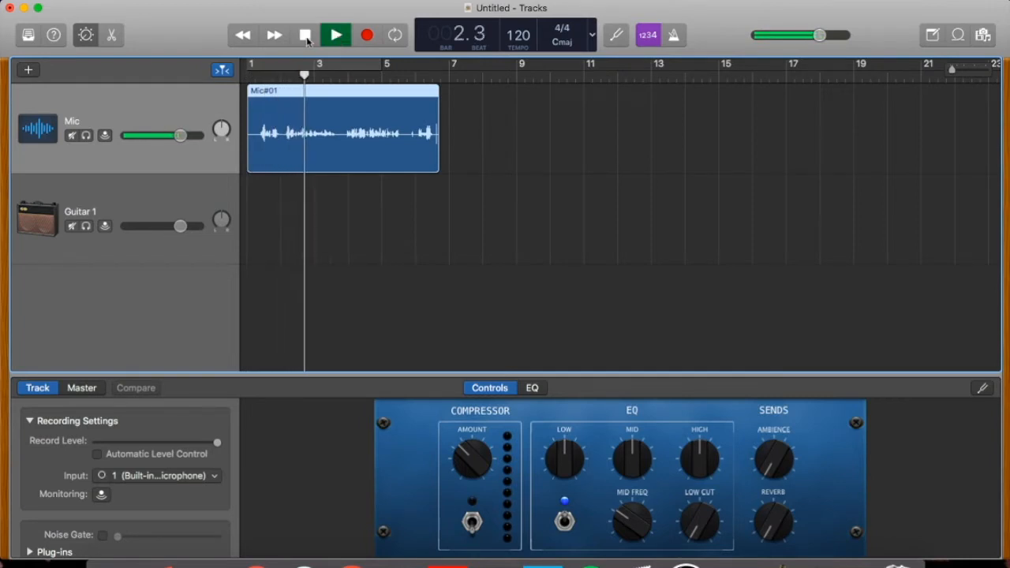
{"action": "left_click", "coordinate": [306, 36]}
{"action": "left_click_drag", "start_coordinate": [184, 137], "coordinate": [160, 135]}
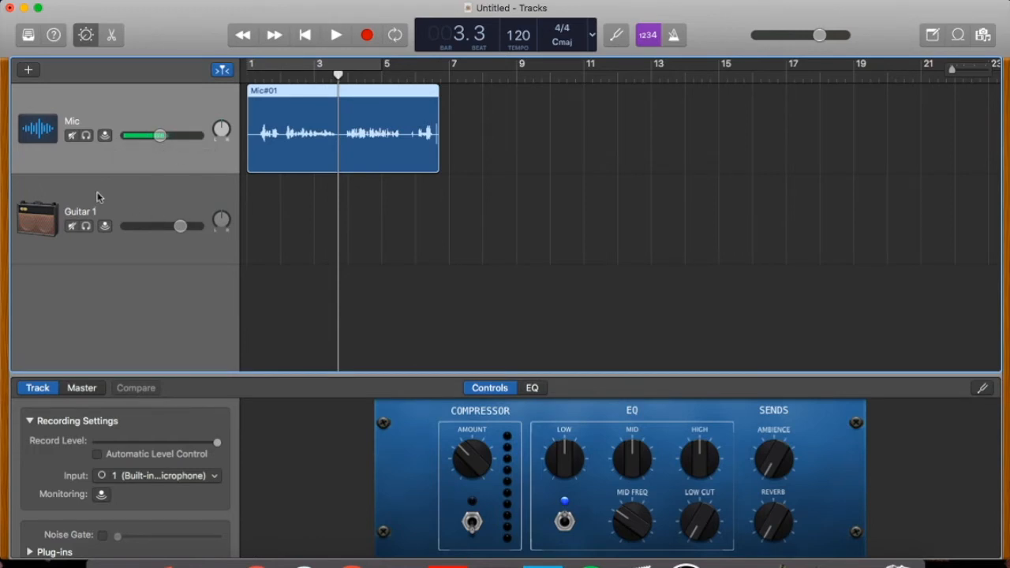
- Record a take of about five bars on the Guitar 1 track from the project's start
{"action": "left_click", "coordinate": [141, 195]}
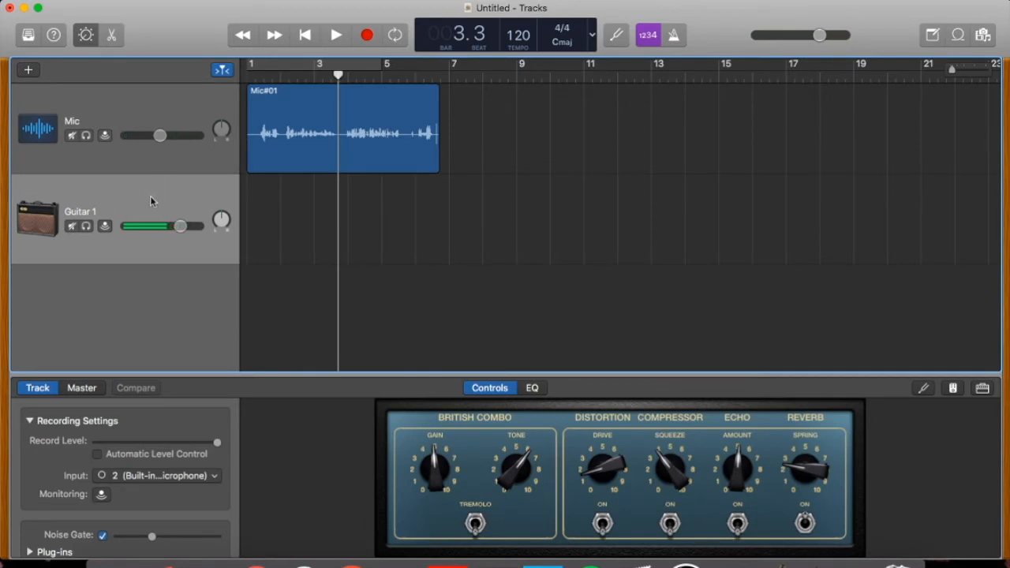
{"action": "left_click", "coordinate": [302, 36]}
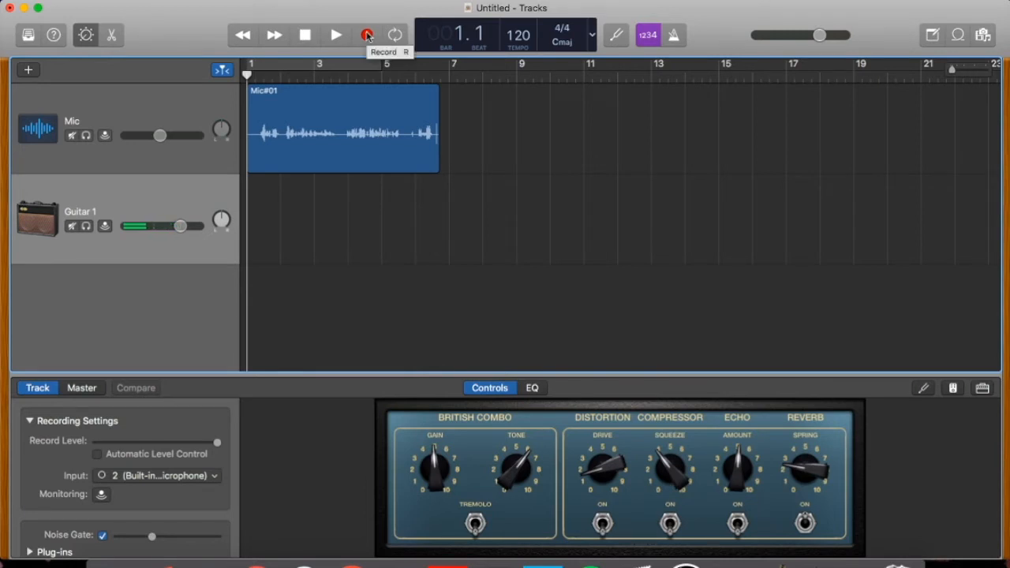
{"action": "left_click", "coordinate": [367, 36]}
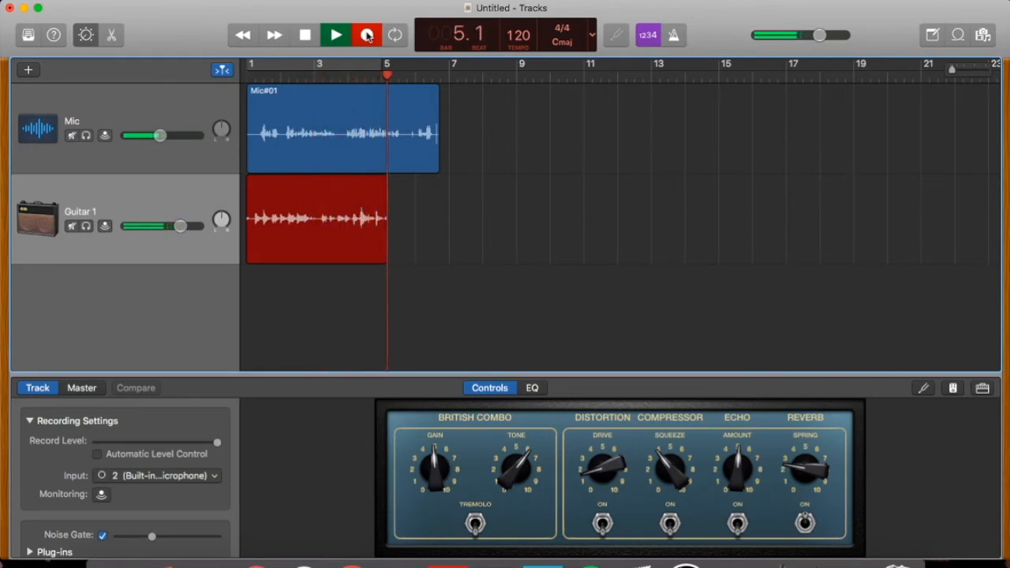
{"action": "left_click", "coordinate": [305, 34]}
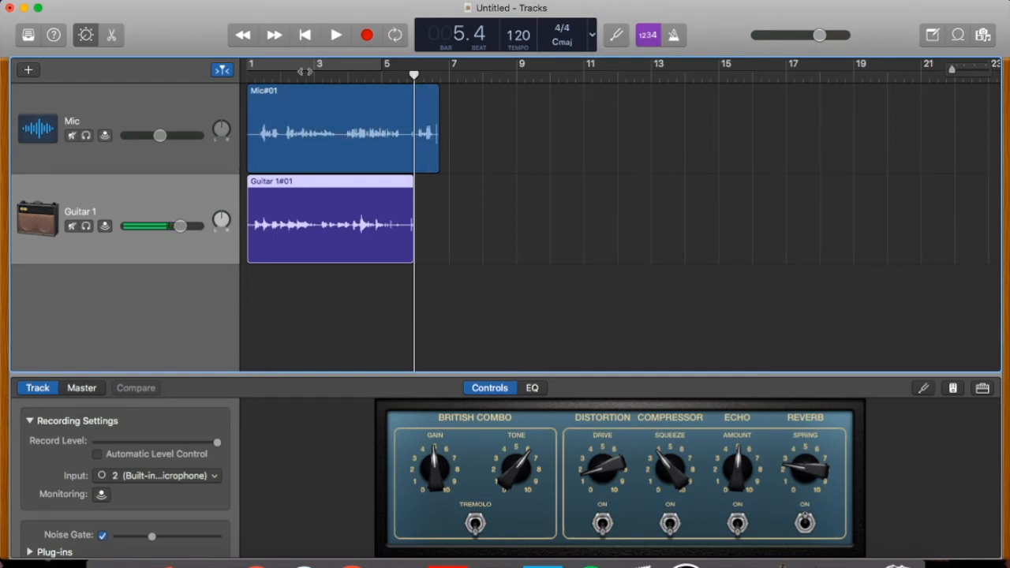
- Mute the Mic track and play the project from the beginning to hear only the guitar take
{"action": "left_click", "coordinate": [313, 114]}
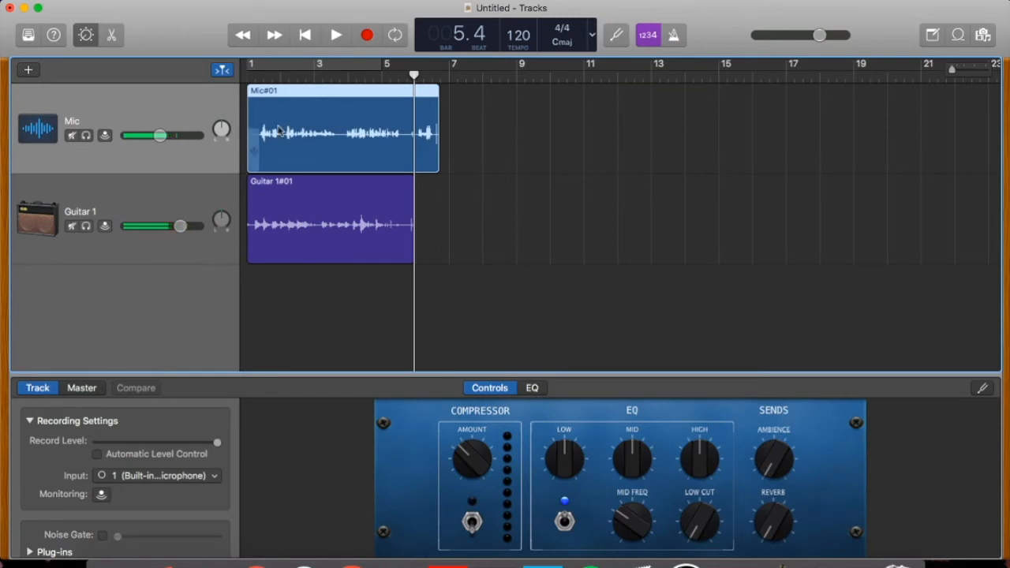
{"action": "left_click", "coordinate": [72, 136]}
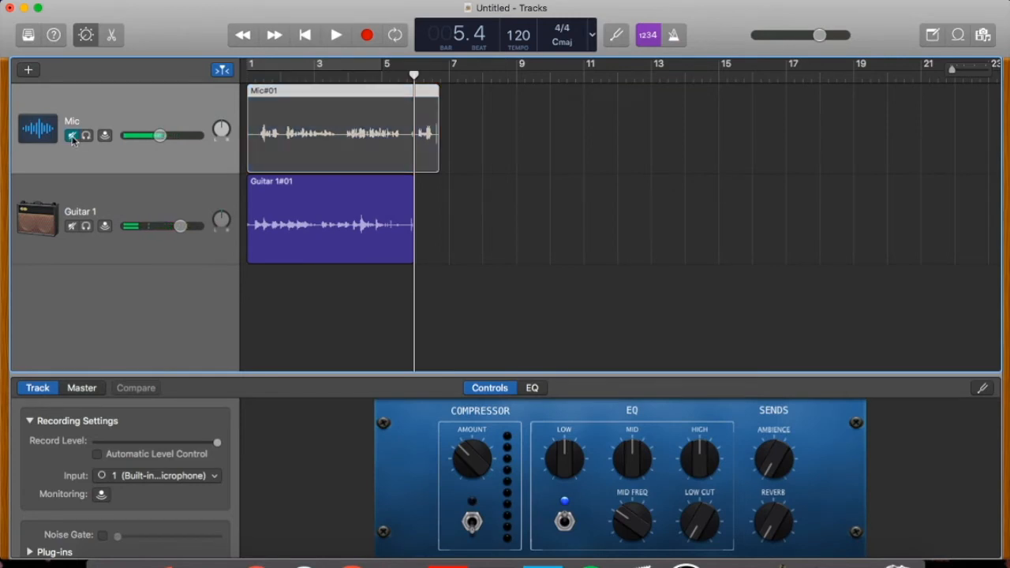
{"action": "left_click", "coordinate": [305, 34]}
{"action": "left_click", "coordinate": [336, 33]}
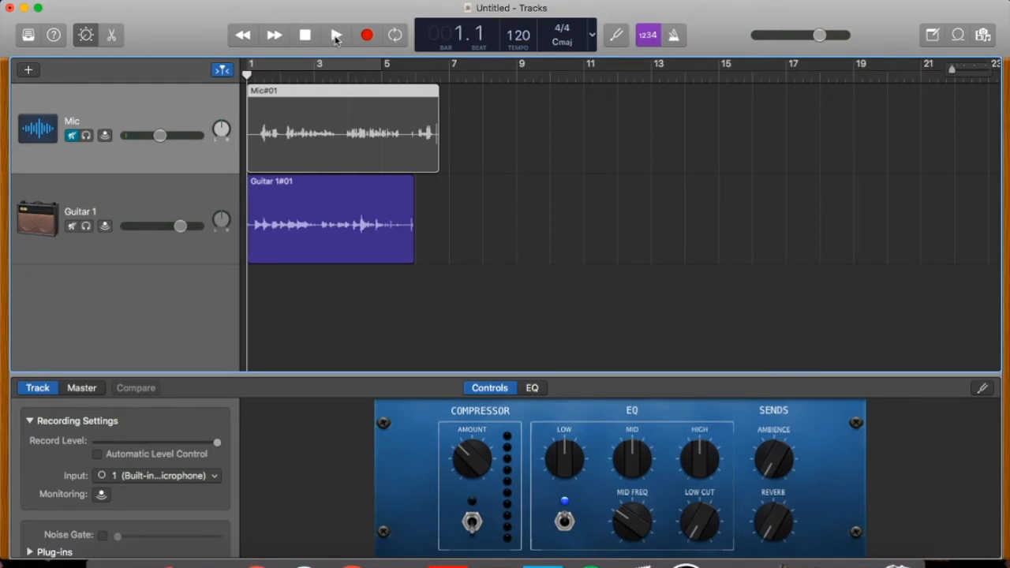
{"action": "left_click", "coordinate": [336, 37]}
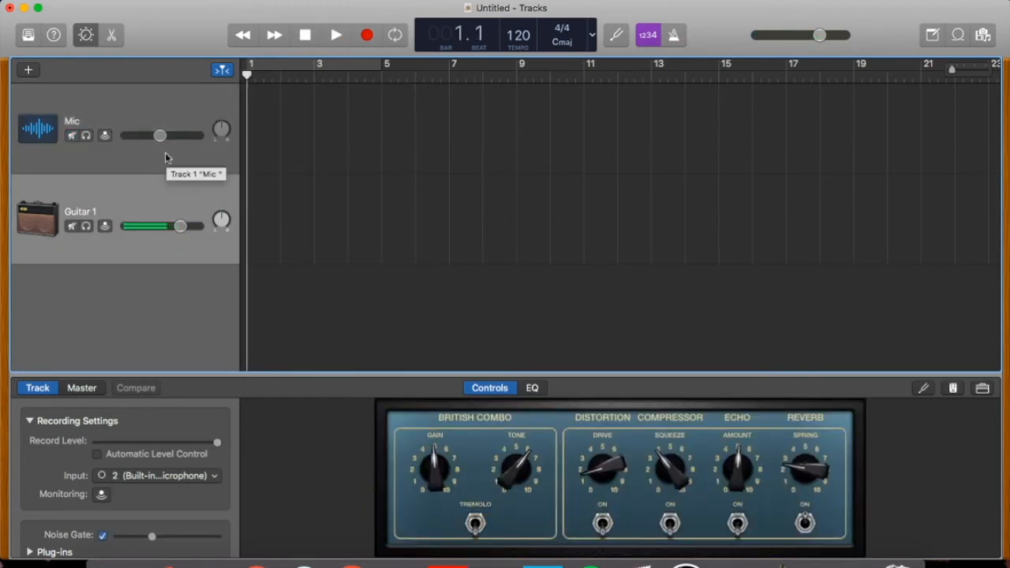
- Open the loop library and try to download the African King Tsonshi 01 loop
{"action": "left_click", "coordinate": [958, 35]}
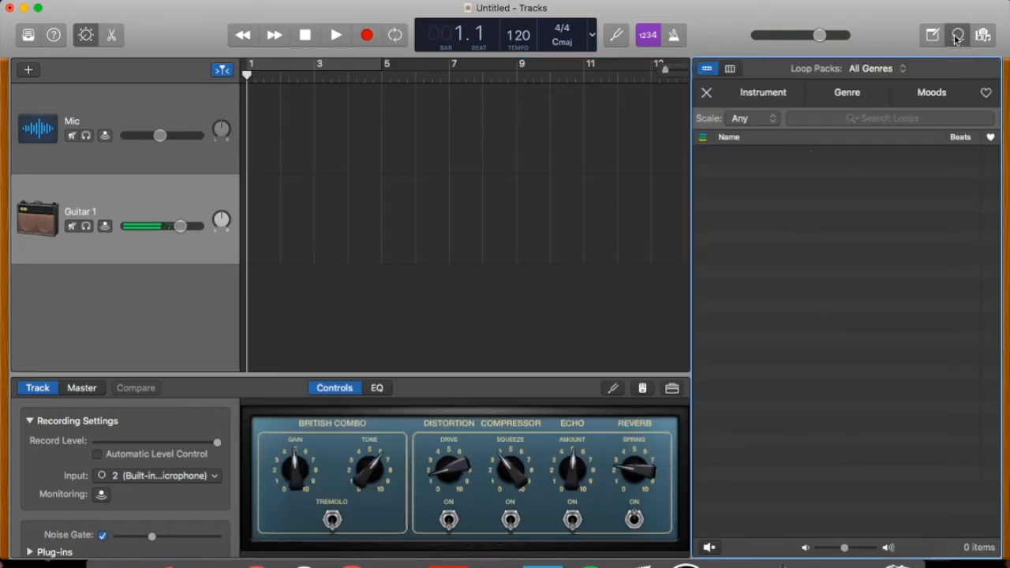
{"action": "scroll", "coordinate": [800, 344], "scroll_direction": "down", "scroll_amount": 5}
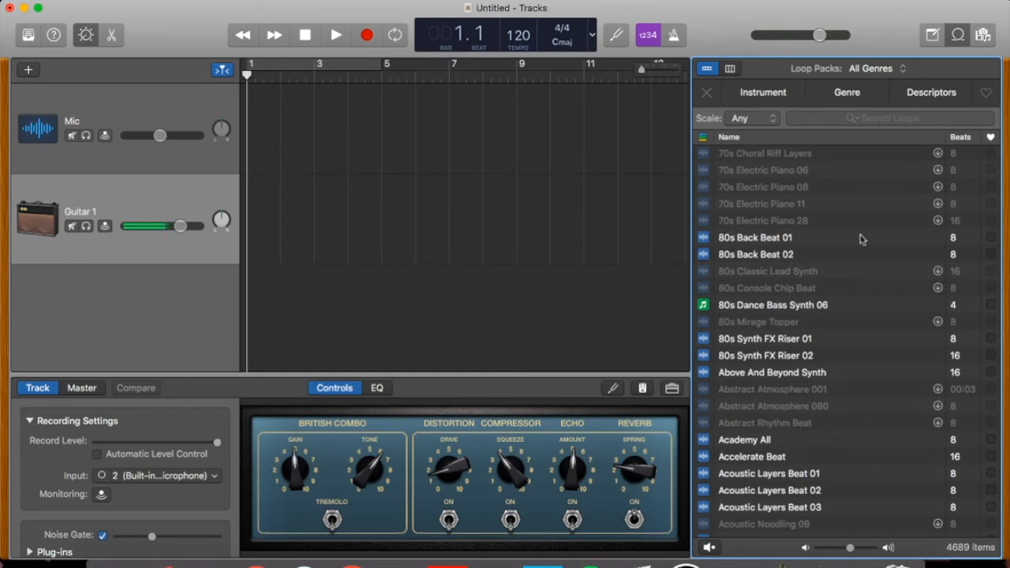
{"action": "scroll", "coordinate": [772, 381], "scroll_direction": "down", "scroll_amount": 10}
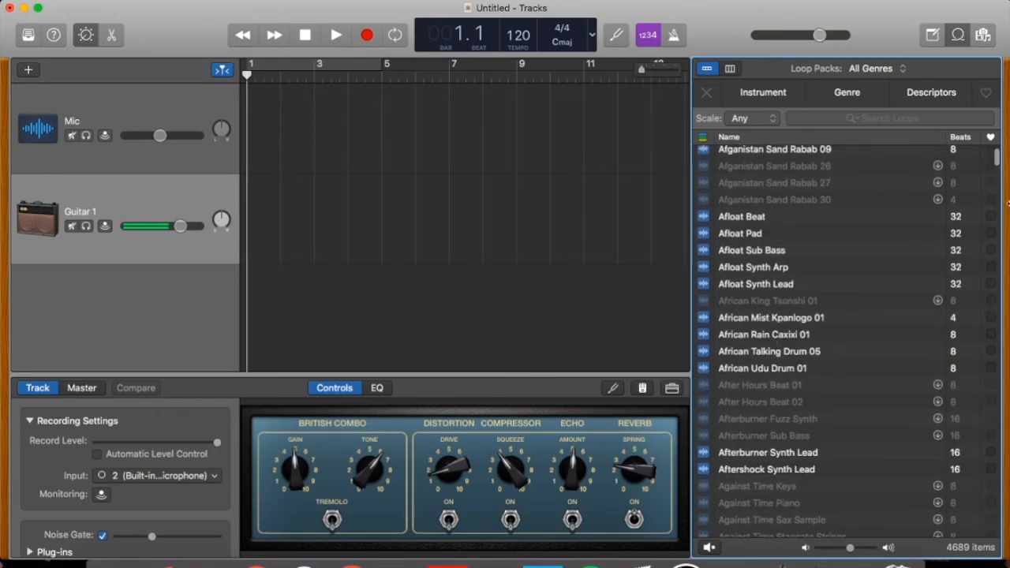
{"action": "left_click", "coordinate": [937, 304]}
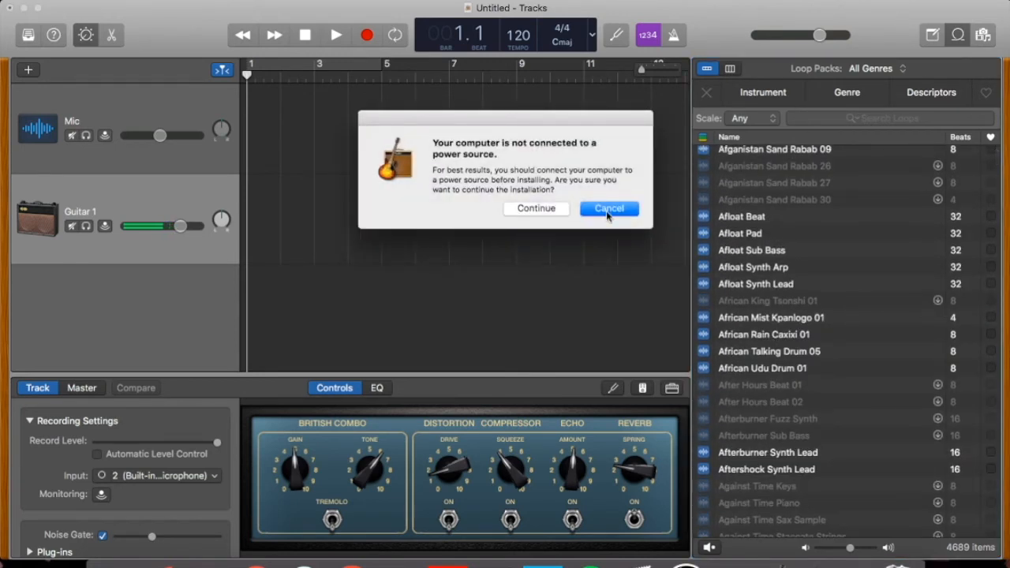
{"action": "left_click", "coordinate": [607, 209]}
- Look through the list of loops and view the instrument and genre filter categories
{"action": "scroll", "coordinate": [829, 406], "scroll_direction": "down", "scroll_amount": 3}
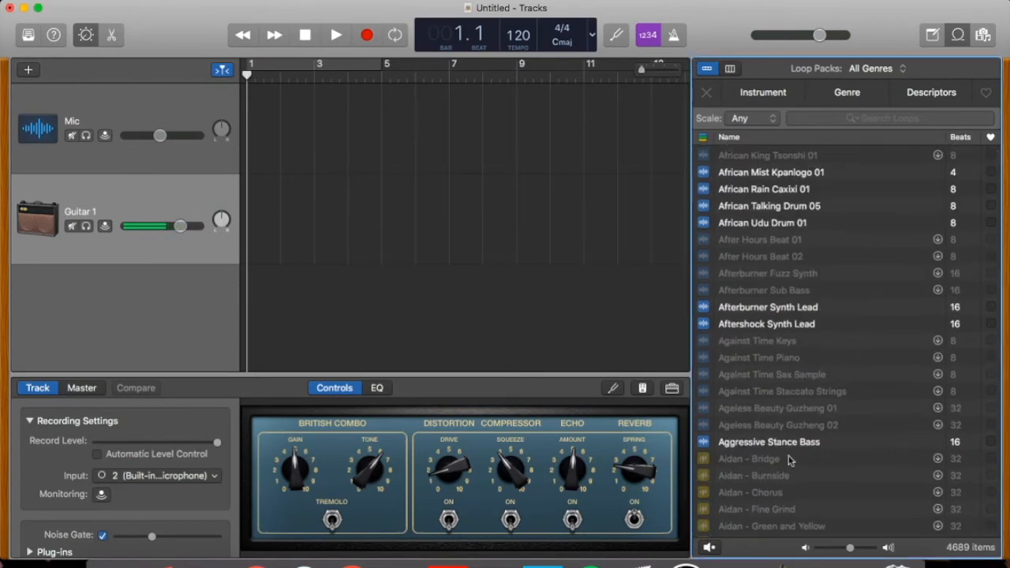
{"action": "scroll", "coordinate": [790, 461], "scroll_direction": "up", "scroll_amount": 15}
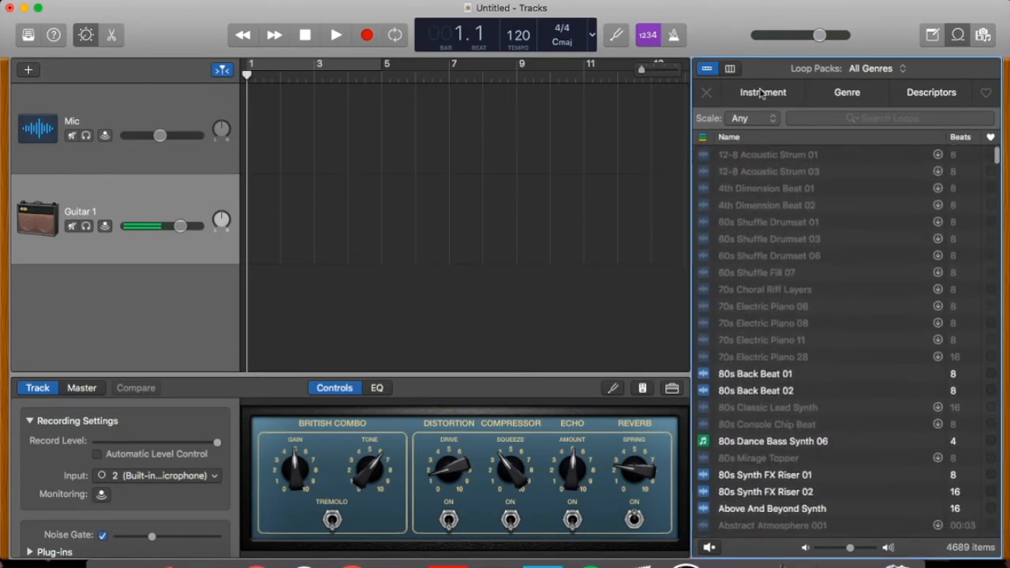
{"action": "left_click", "coordinate": [761, 93]}
{"action": "left_click", "coordinate": [858, 95]}
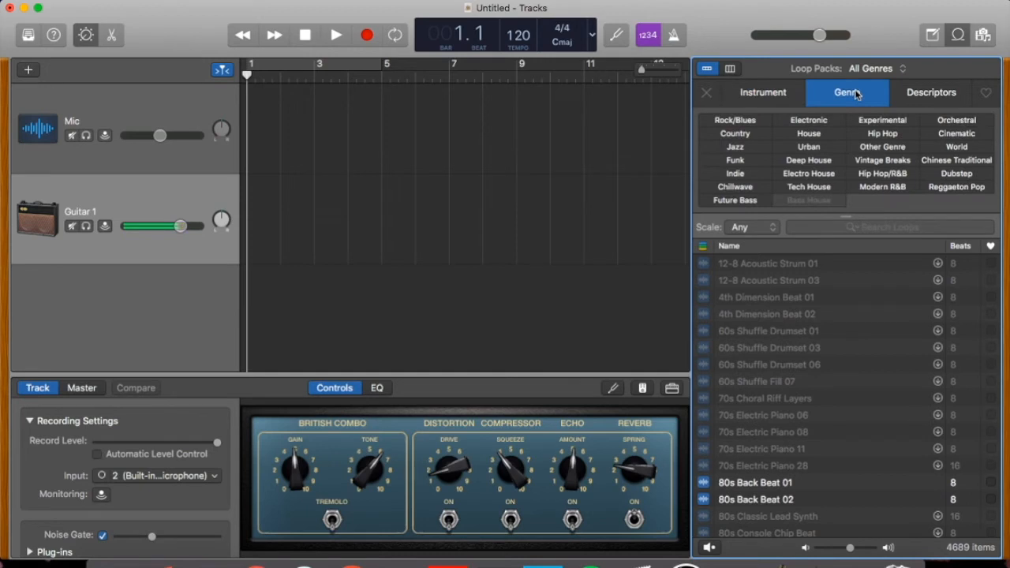
- View the descriptor and instrument filter categories and audition the Afloat Sub Bass and Afloat Synth Arp loops
{"action": "left_click", "coordinate": [949, 96]}
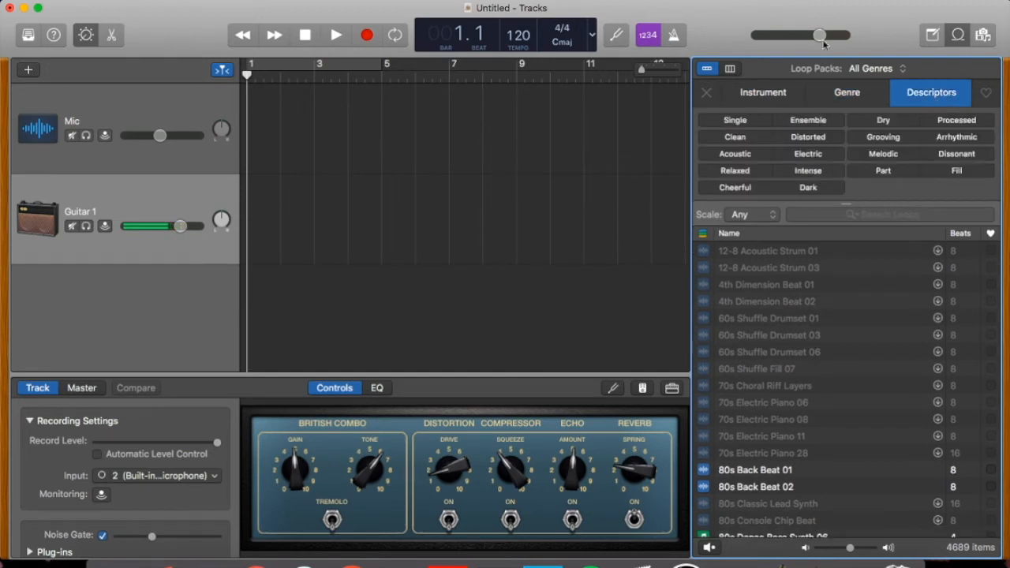
{"action": "left_click", "coordinate": [770, 95]}
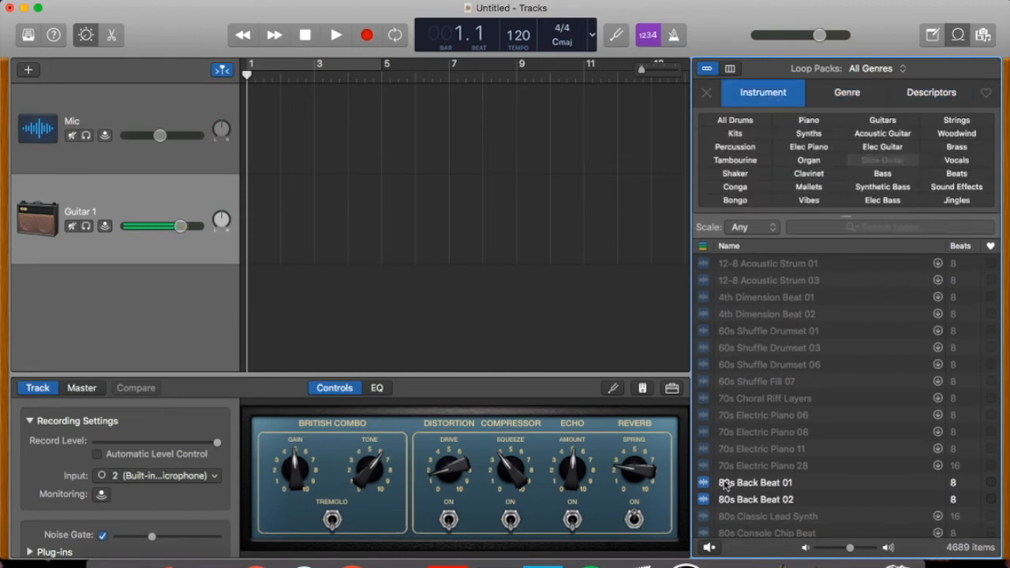
{"action": "scroll", "coordinate": [724, 484], "scroll_direction": "down", "scroll_amount": 10}
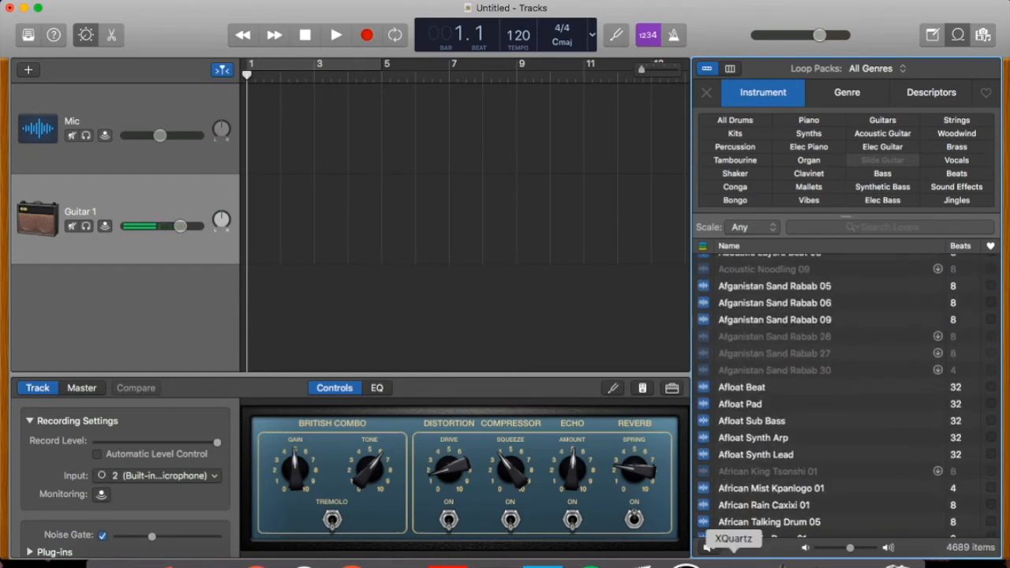
{"action": "scroll", "coordinate": [734, 442], "scroll_direction": "down", "scroll_amount": 2}
{"action": "left_click", "coordinate": [748, 392]}
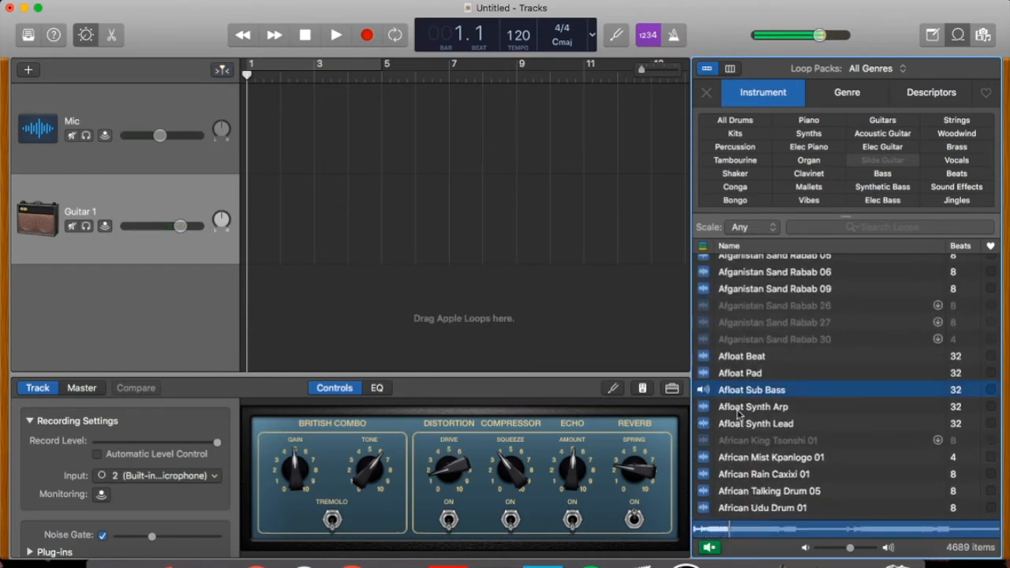
{"action": "left_click", "coordinate": [738, 409]}
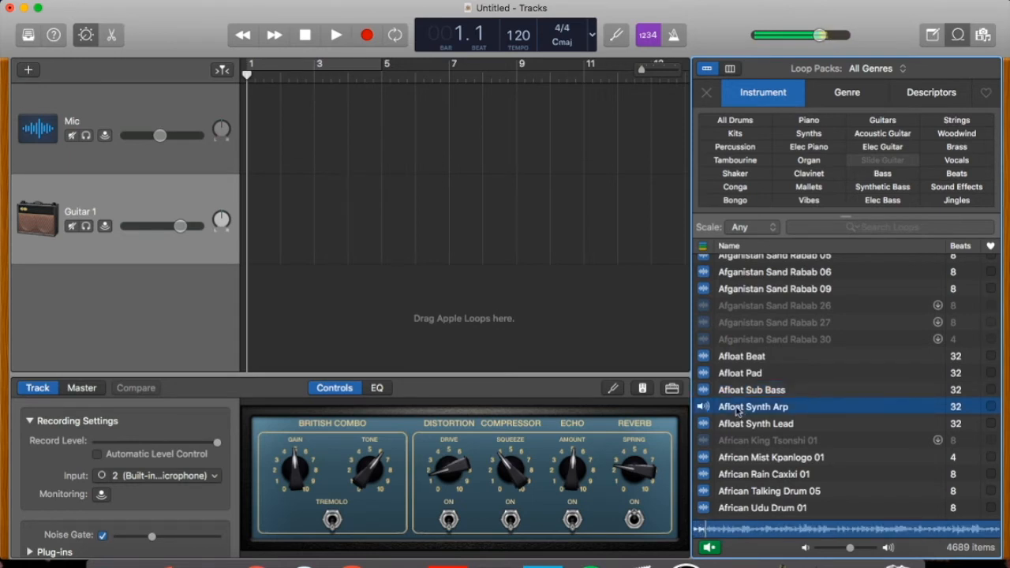
{"action": "left_click", "coordinate": [709, 548]}
- Place the Afloat Synth Arp loop on the Mic track at bar 1 and repeat it to just past bar 13
{"action": "left_click_drag", "start_coordinate": [739, 411], "coordinate": [255, 107]}
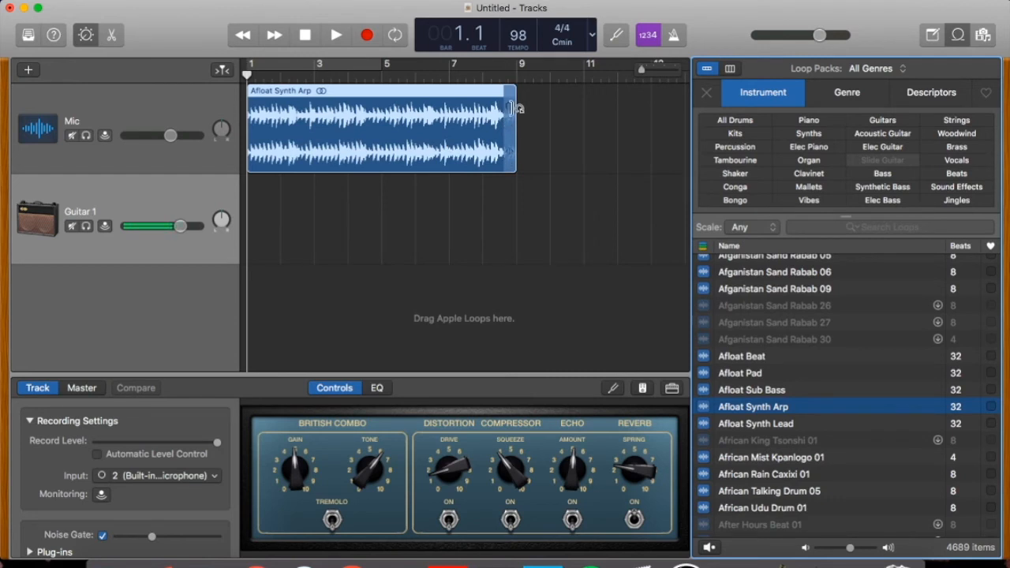
{"action": "left_click_drag", "start_coordinate": [514, 152], "coordinate": [680, 111]}
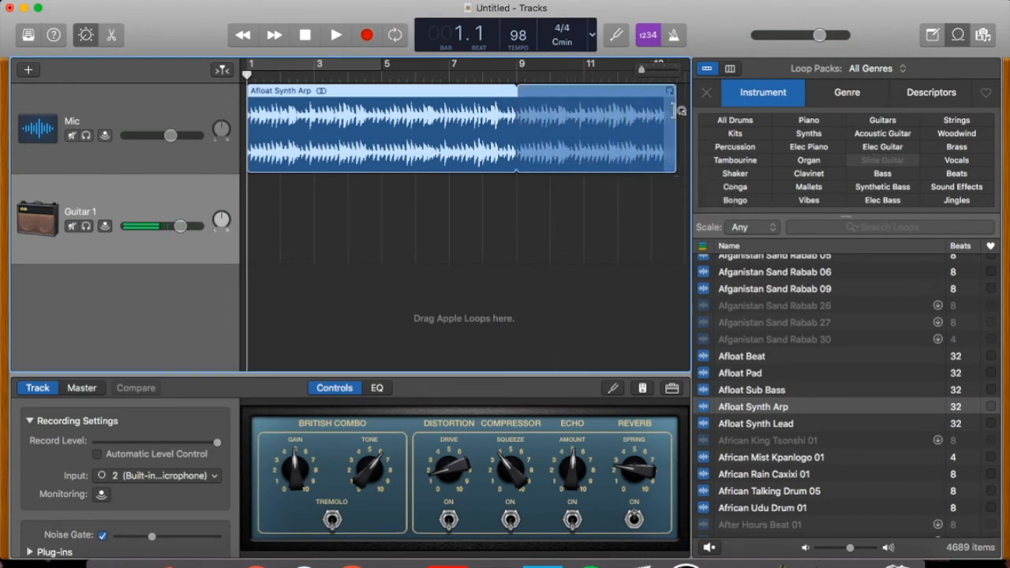
{"action": "left_click", "coordinate": [163, 285]}
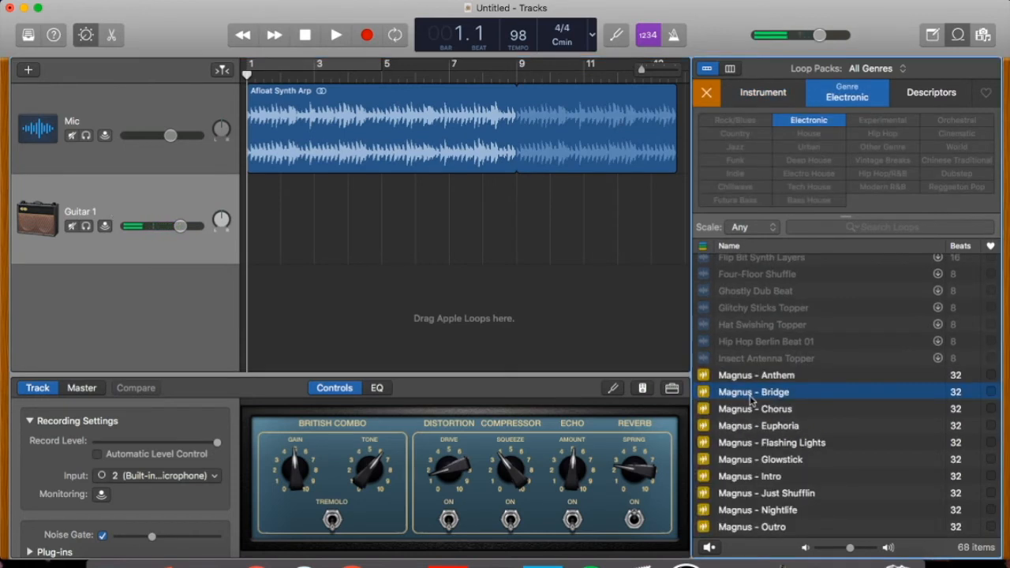
- Try to place the electronic drummer loop Magnus - Bridge on the Guitar 1 track
{"action": "left_click_drag", "start_coordinate": [751, 401], "coordinate": [340, 215]}
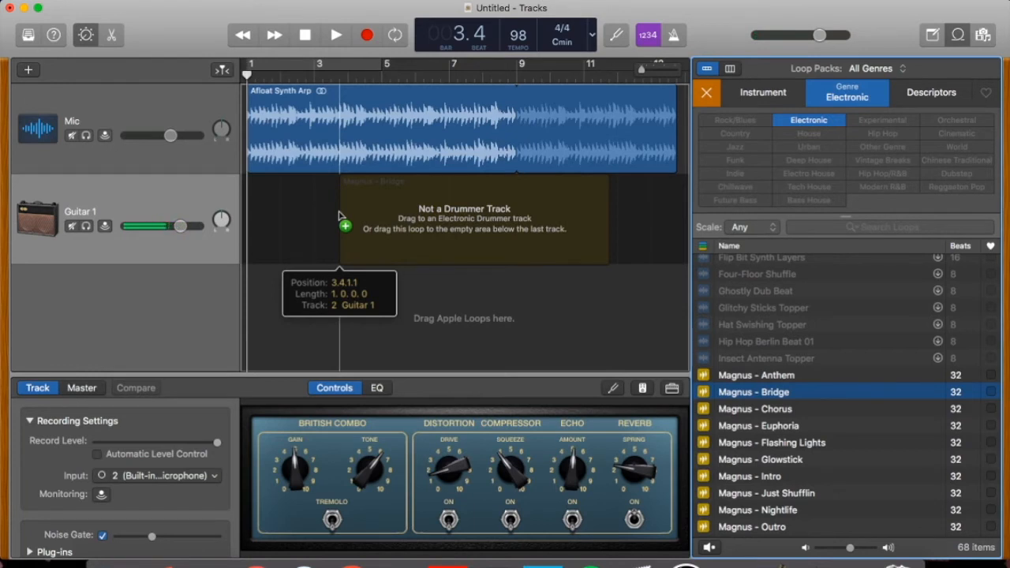
{"action": "left_click_drag", "start_coordinate": [339, 215], "coordinate": [742, 406]}
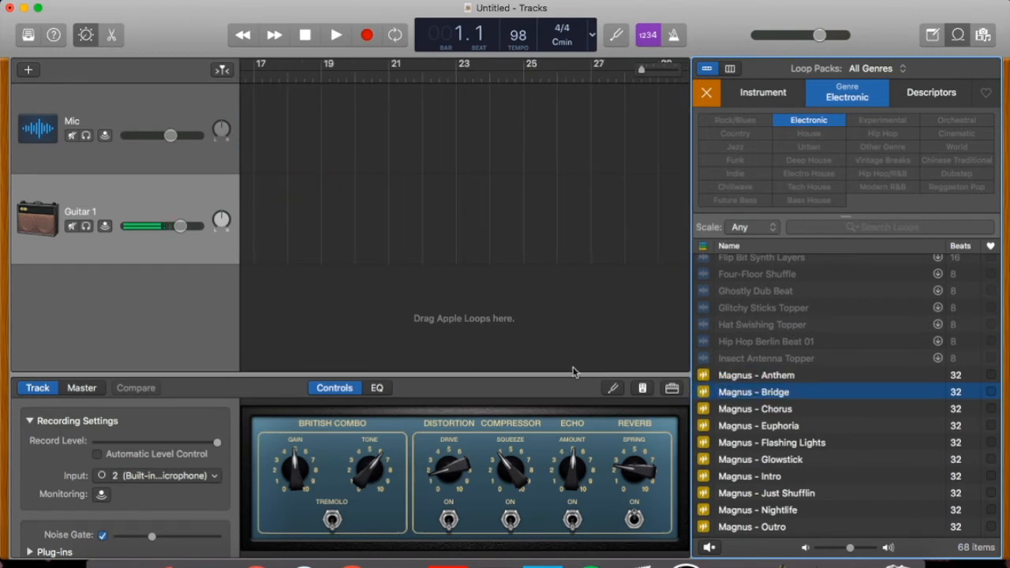
{"action": "scroll", "coordinate": [518, 367], "scroll_direction": "left", "scroll_amount": 10}
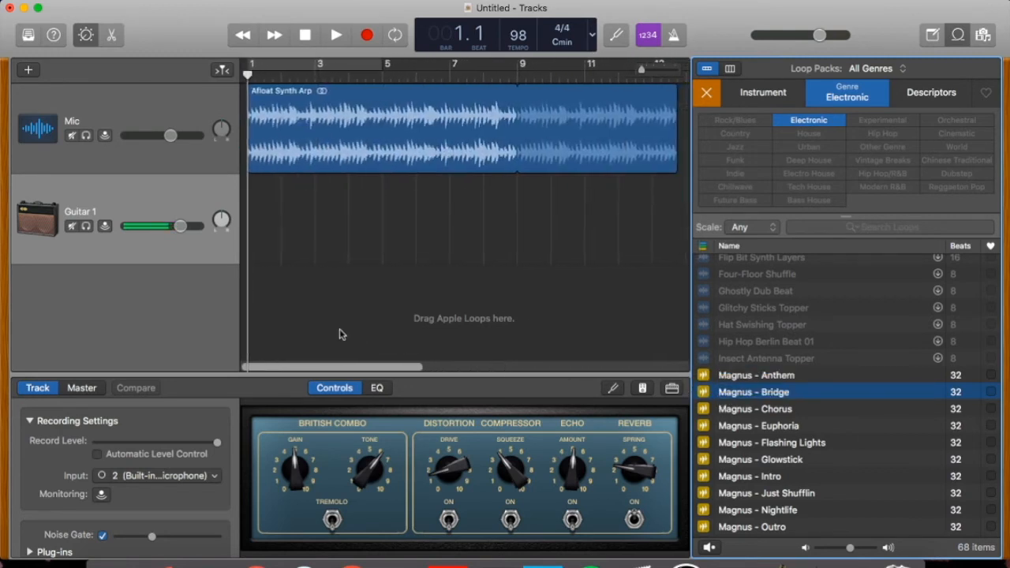
- Add a drummer track holding the Magnus - Bridge loop from bar 1 and hide the editor
{"action": "left_click", "coordinate": [27, 71]}
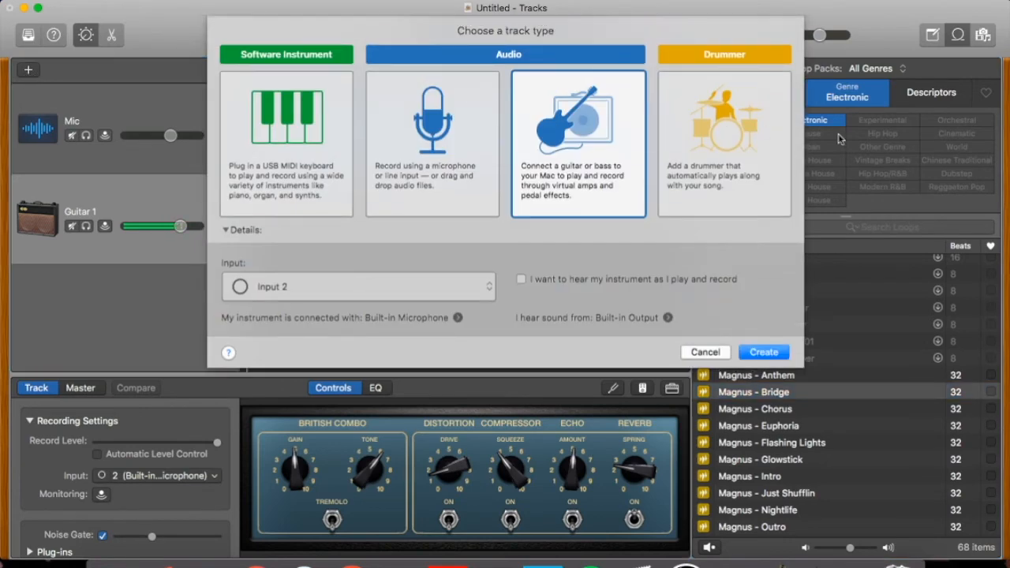
{"action": "left_click", "coordinate": [675, 144]}
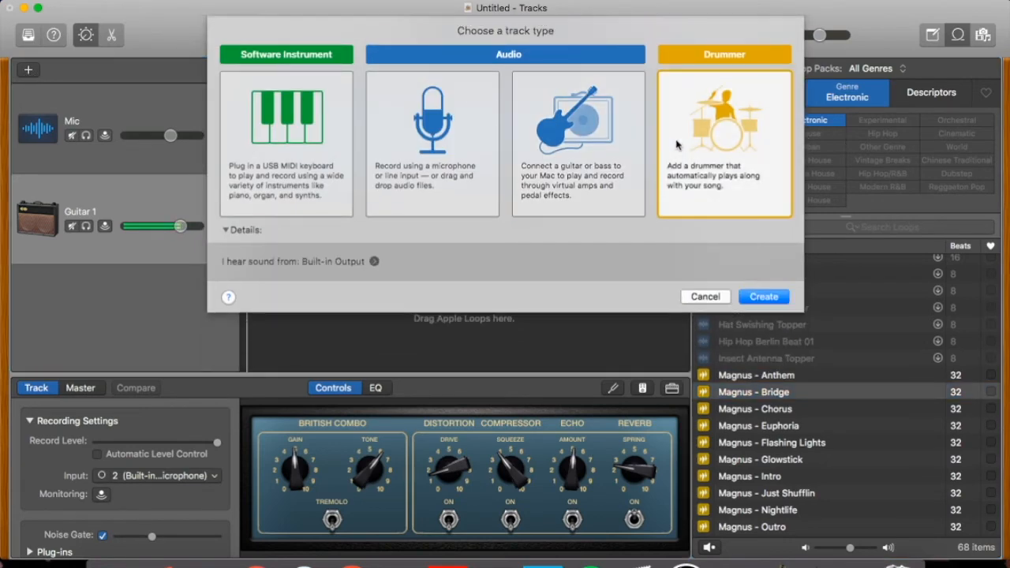
{"action": "left_click", "coordinate": [767, 300]}
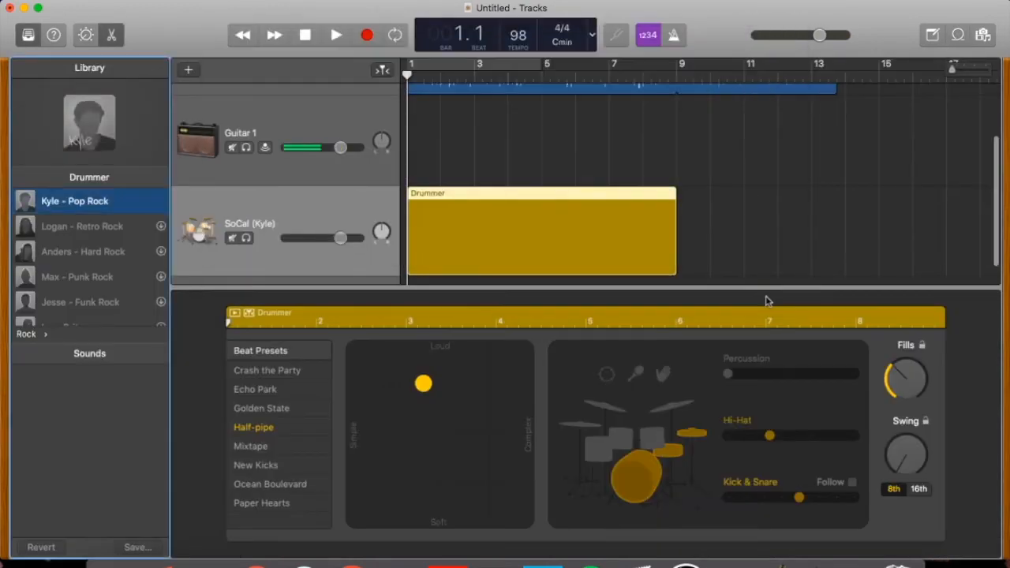
{"action": "left_click_drag", "start_coordinate": [754, 392], "coordinate": [260, 231]}
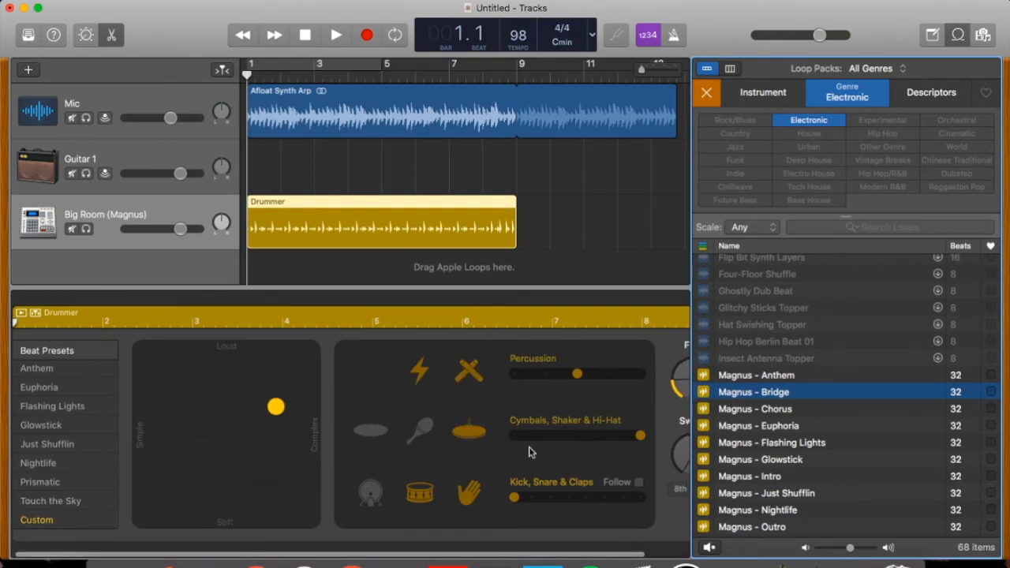
{"action": "key", "text": "e"}
- Play the first bars of the project, return to the start, and repeat the drummer region to the end of the synth region
{"action": "left_click", "coordinate": [337, 35]}
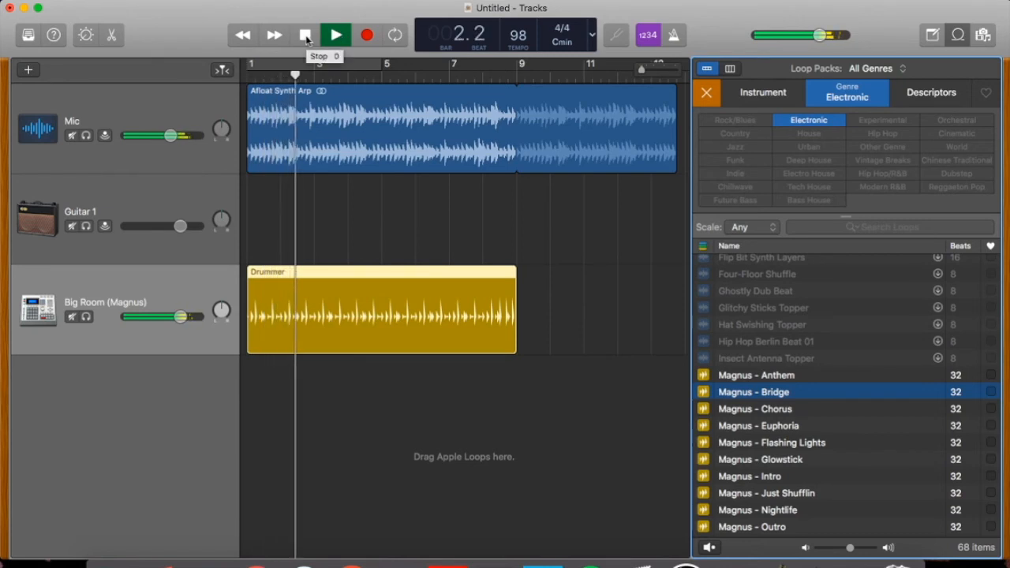
{"action": "left_click", "coordinate": [305, 35]}
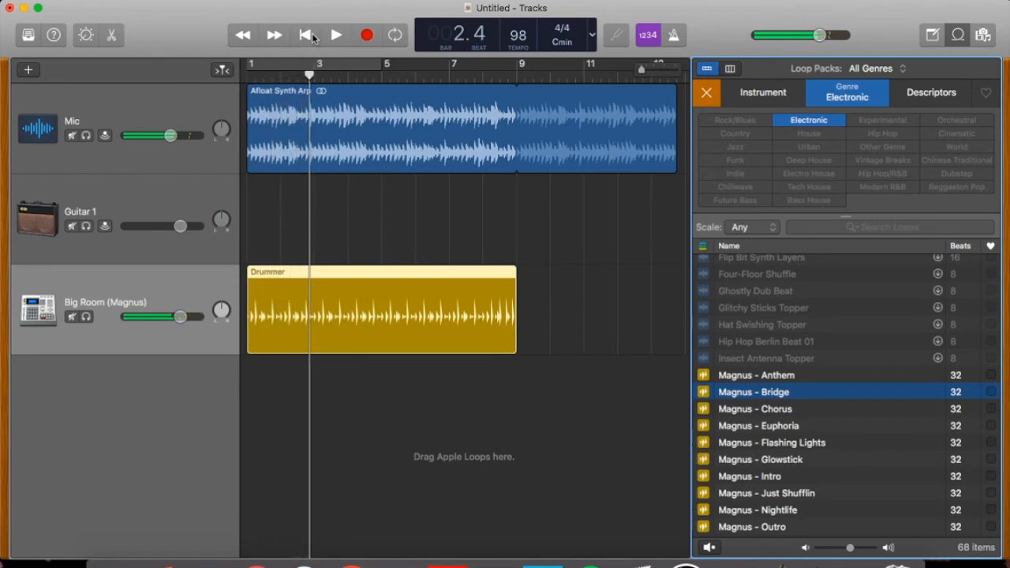
{"action": "left_click", "coordinate": [314, 36]}
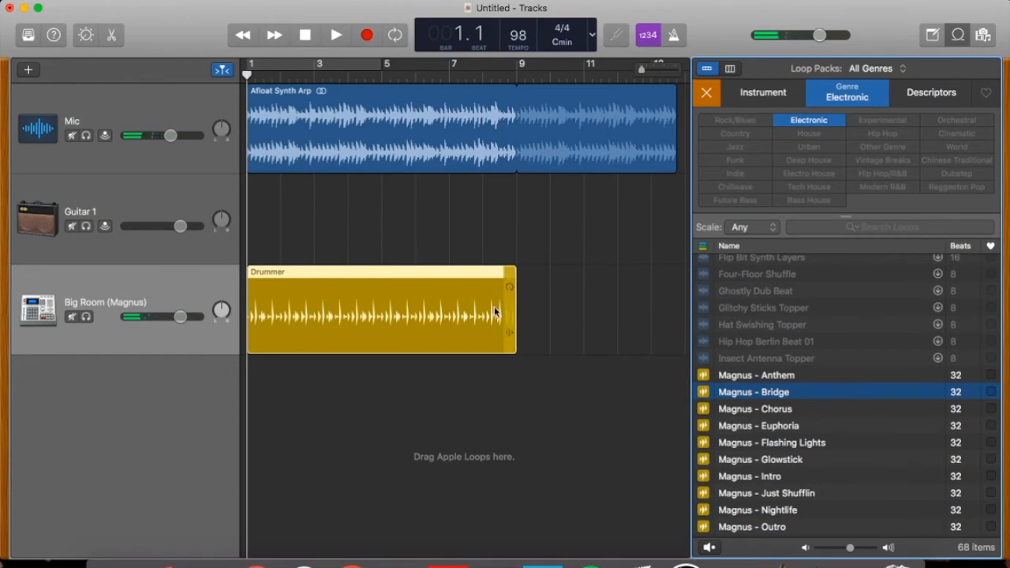
{"action": "left_click_drag", "start_coordinate": [524, 310], "coordinate": [679, 281]}
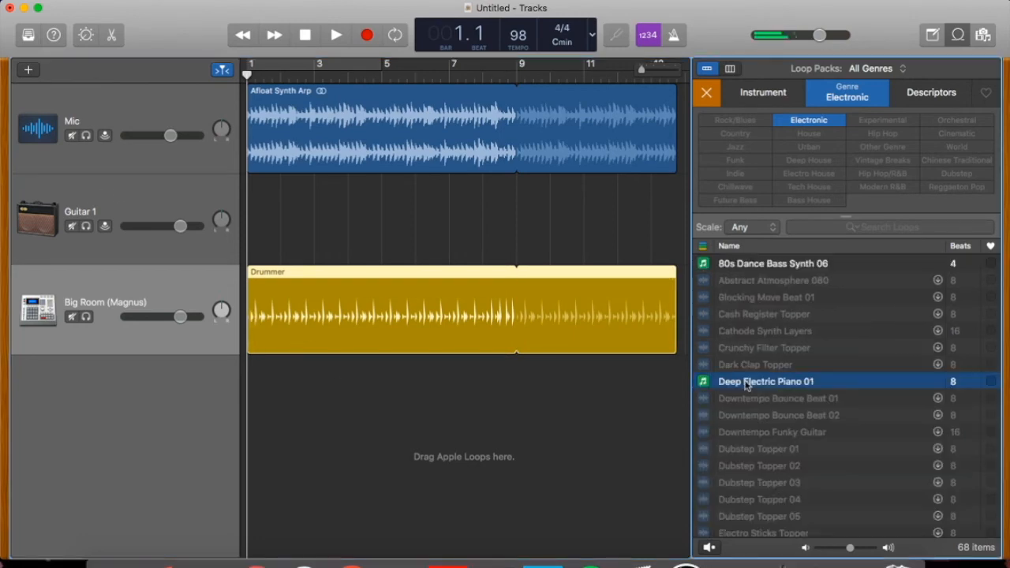
- Place the Deep Electric Piano 01 loop on the Guitar 1 track near bar 3 and paste a copy of it on the same track
{"action": "left_click_drag", "start_coordinate": [765, 381], "coordinate": [332, 218]}
{"action": "right_click", "coordinate": [365, 215]}
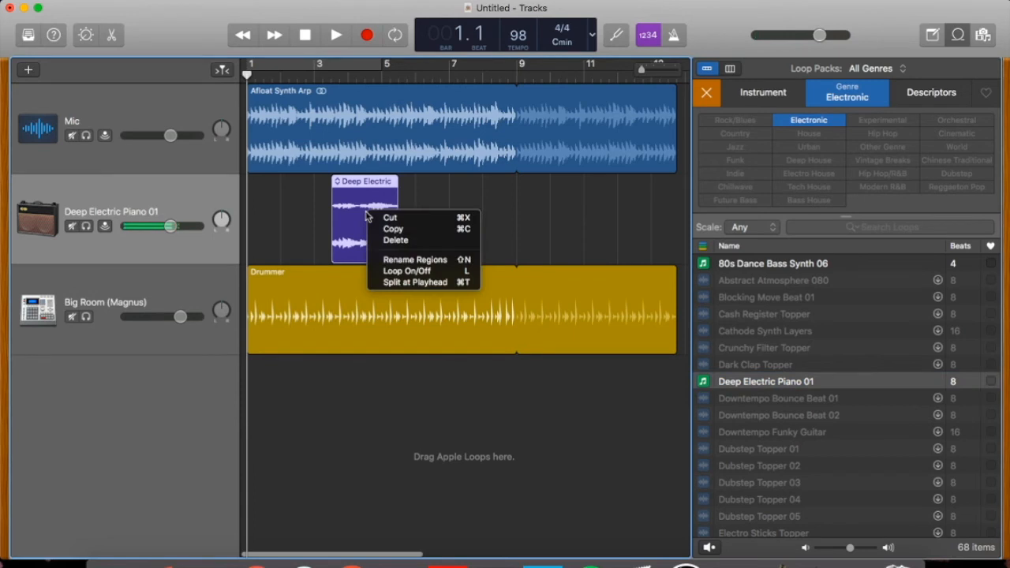
{"action": "left_click", "coordinate": [530, 233]}
{"action": "left_click", "coordinate": [489, 221]}
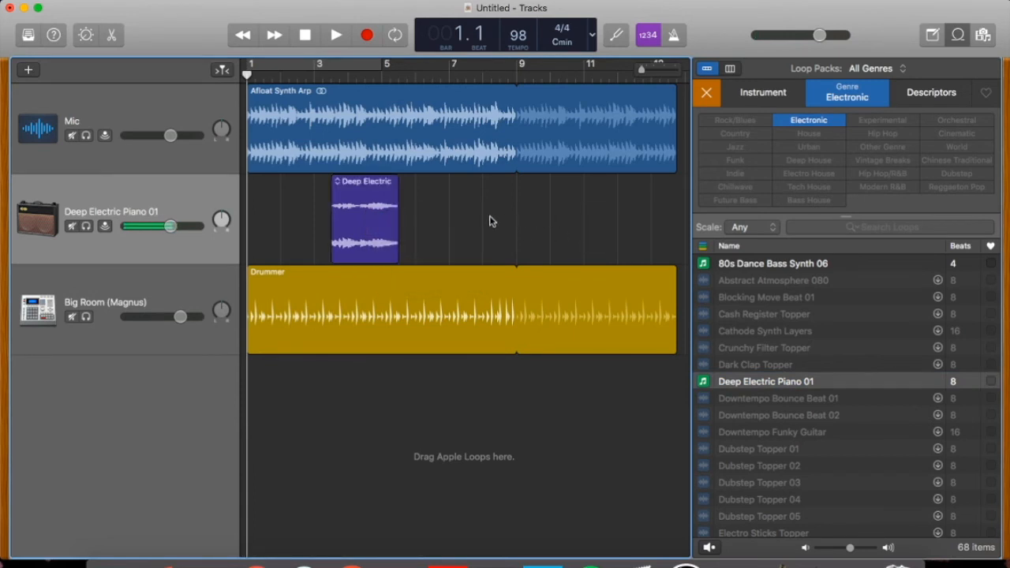
{"action": "right_click", "coordinate": [490, 221]}
{"action": "left_click", "coordinate": [506, 244]}
- Position the two Deep Electric Piano regions so they start at bar 3 and bar 7
{"action": "left_click_drag", "start_coordinate": [276, 217], "coordinate": [487, 215]}
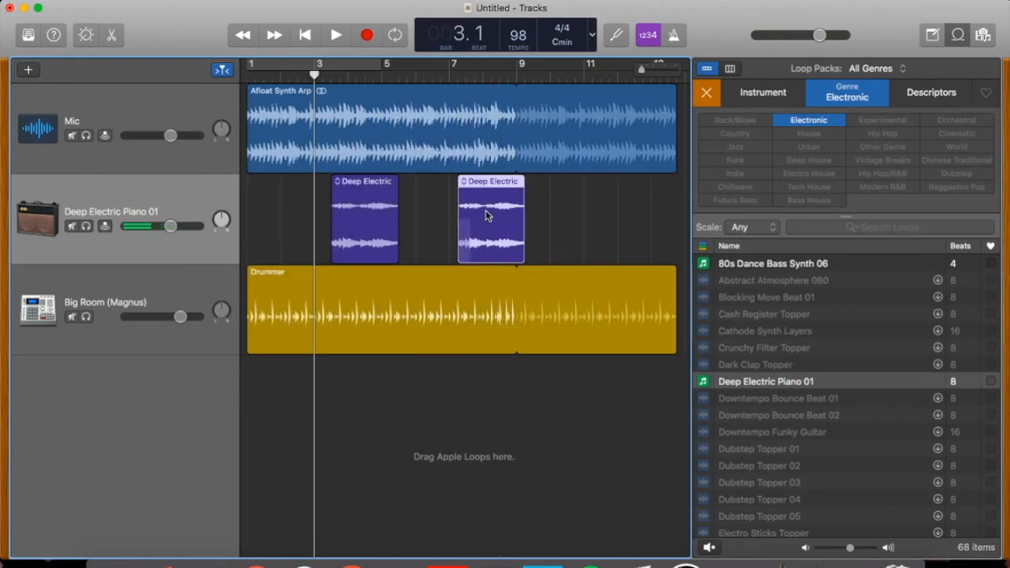
{"action": "left_click_drag", "start_coordinate": [343, 181], "coordinate": [326, 181]}
{"action": "left_click_drag", "start_coordinate": [497, 177], "coordinate": [489, 179]}
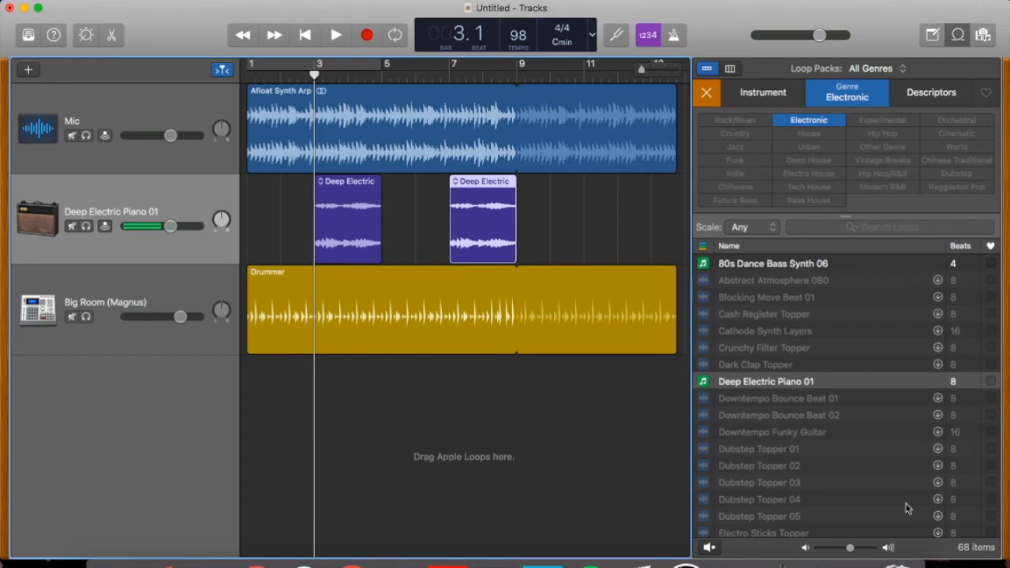
- Add a guitar track and fill it with the House loop Sweeper Beat from bar 5 to the end of the other regions
{"action": "left_click", "coordinate": [27, 71]}
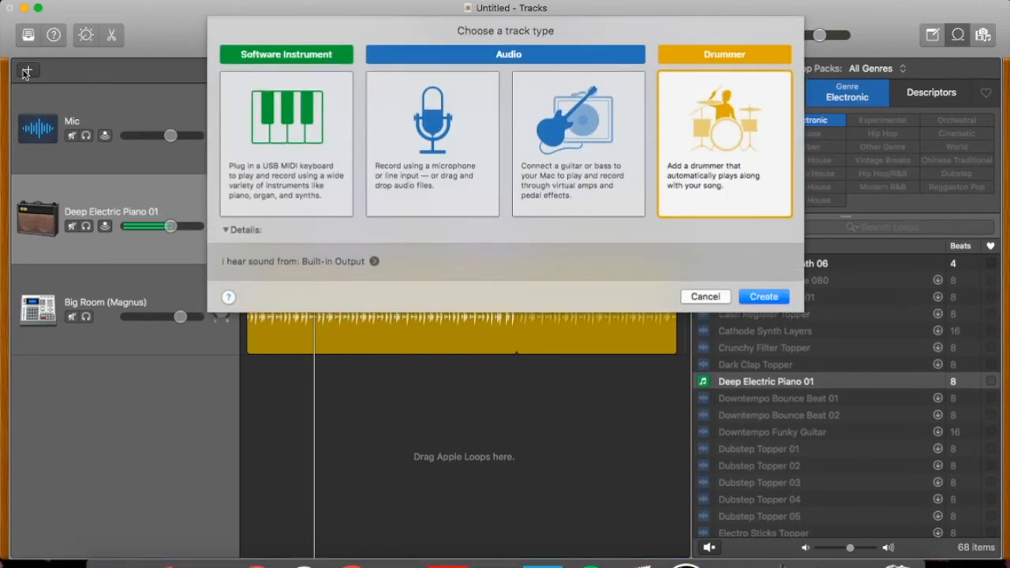
{"action": "left_click", "coordinate": [574, 136]}
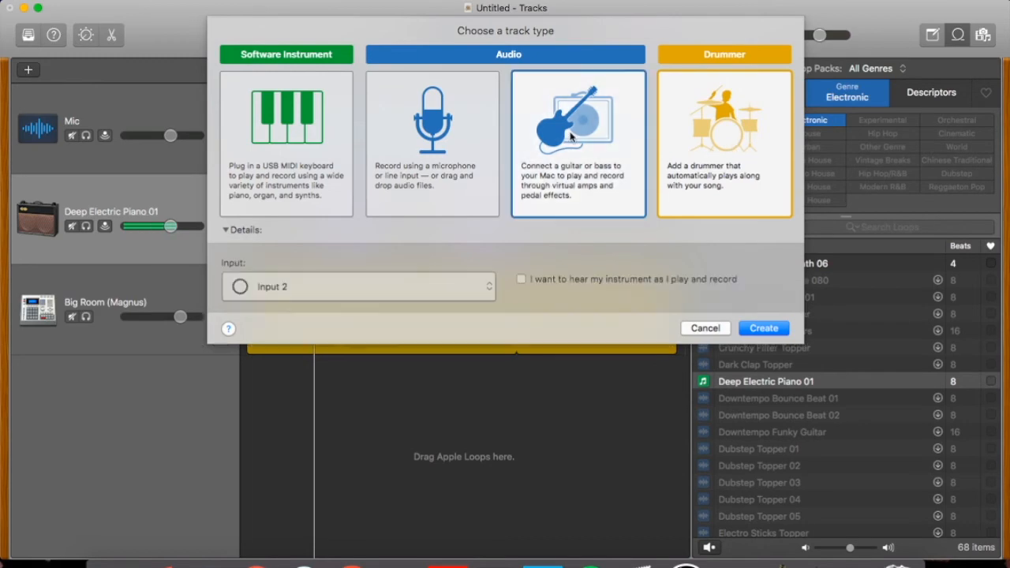
{"action": "left_click", "coordinate": [762, 355]}
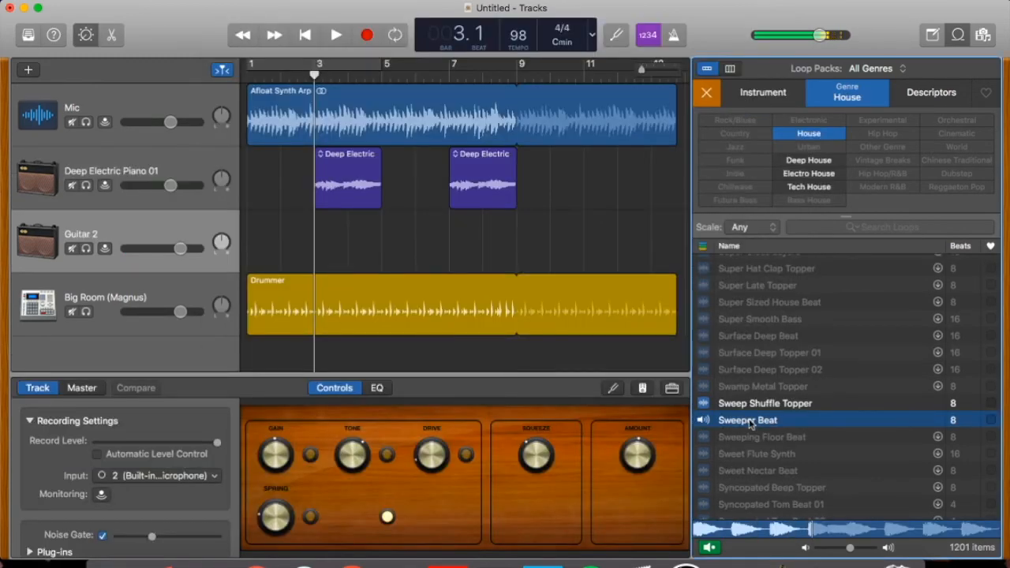
{"action": "left_click_drag", "start_coordinate": [750, 424], "coordinate": [378, 239]}
{"action": "left_click_drag", "start_coordinate": [449, 230], "coordinate": [677, 232]}
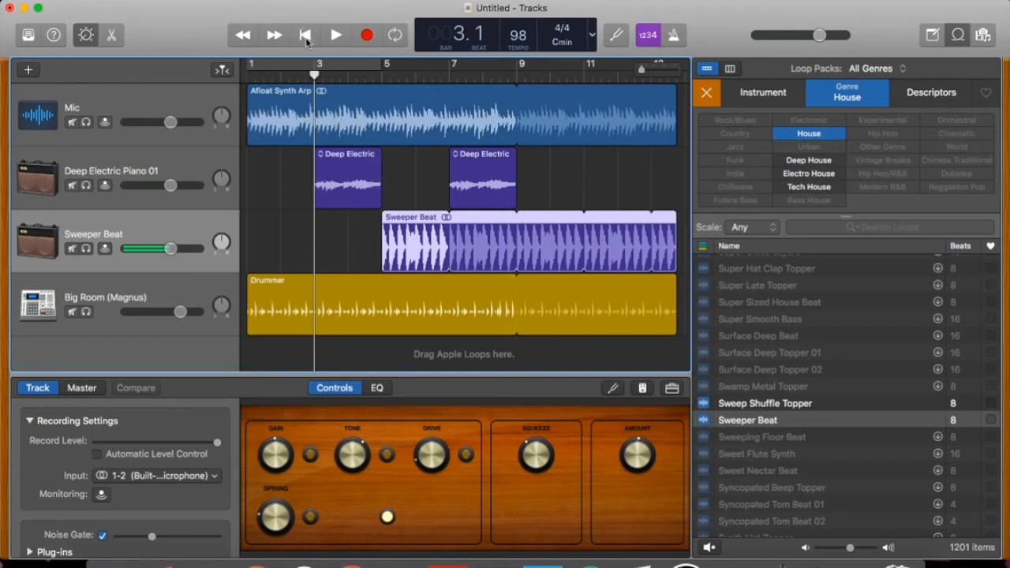
- Play the whole arrangement from the beginning to about bar 12 and stop
{"action": "left_click", "coordinate": [306, 35]}
{"action": "left_click", "coordinate": [336, 35]}
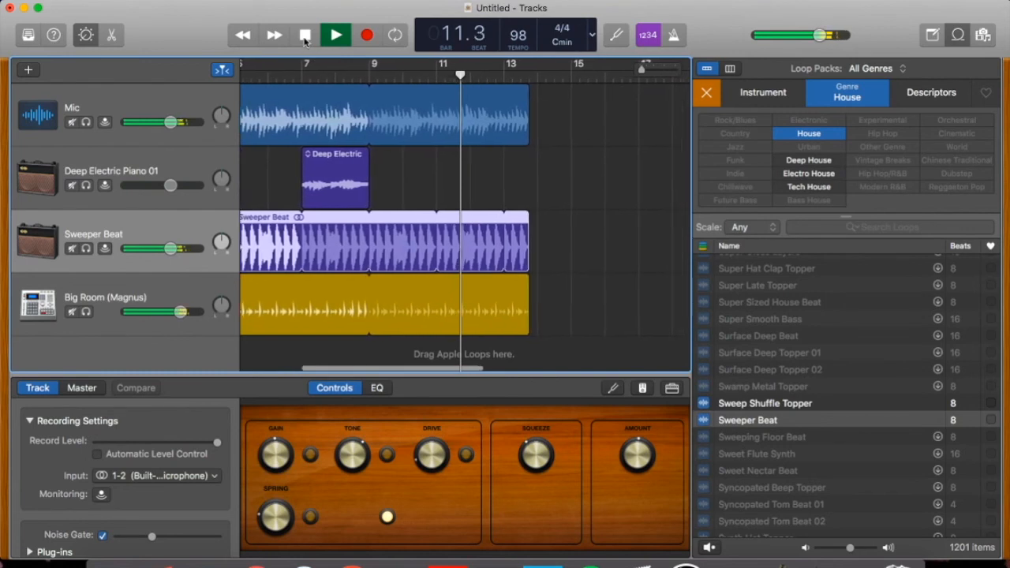
{"action": "left_click", "coordinate": [306, 40]}
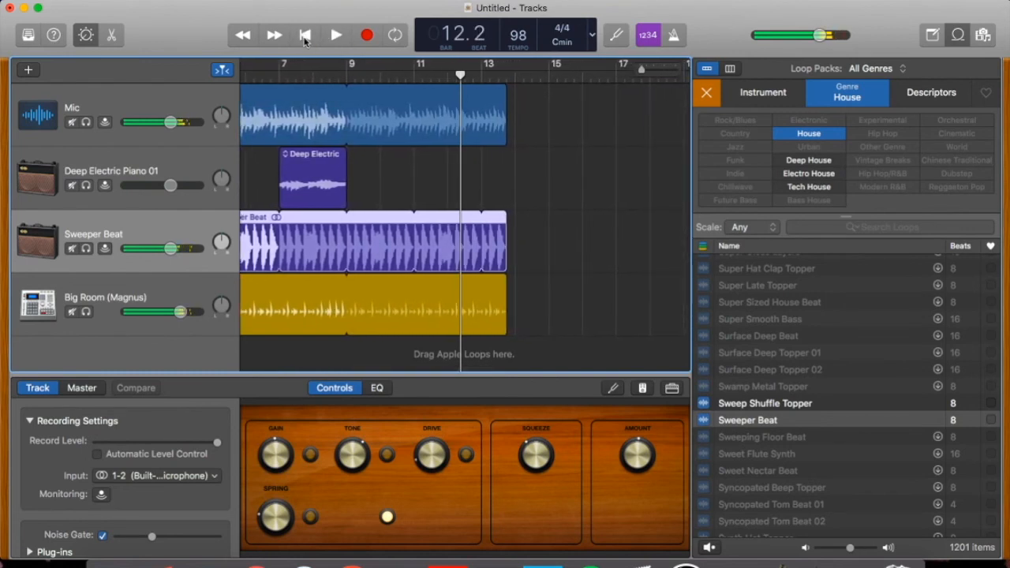
{"action": "scroll", "coordinate": [406, 239], "scroll_direction": "left", "scroll_amount": 5}
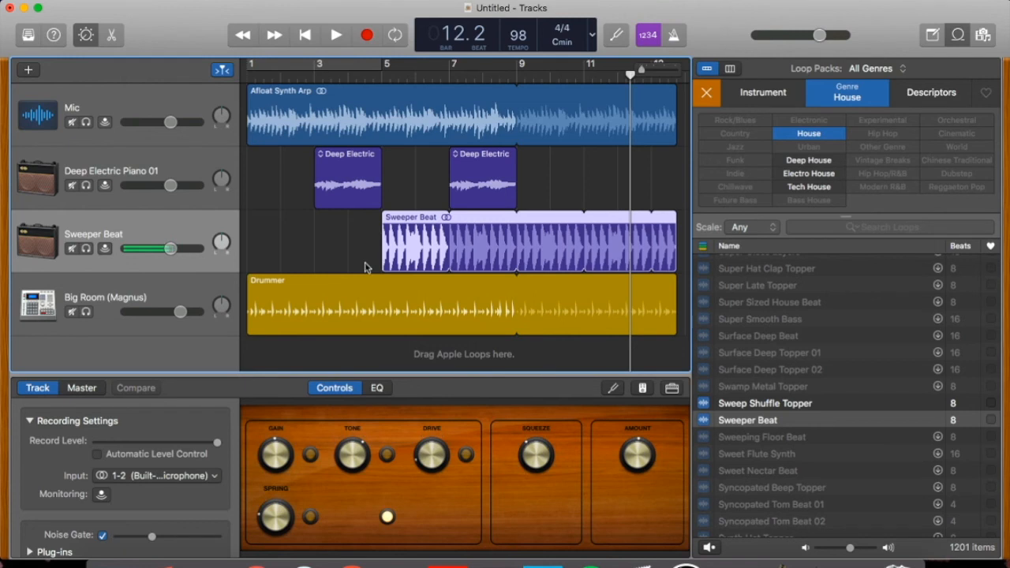
- Export the song to the Desktop as My Track in MP3 format at High Quality (192 kBit/s)
{"action": "left_click", "coordinate": [293, 0]}
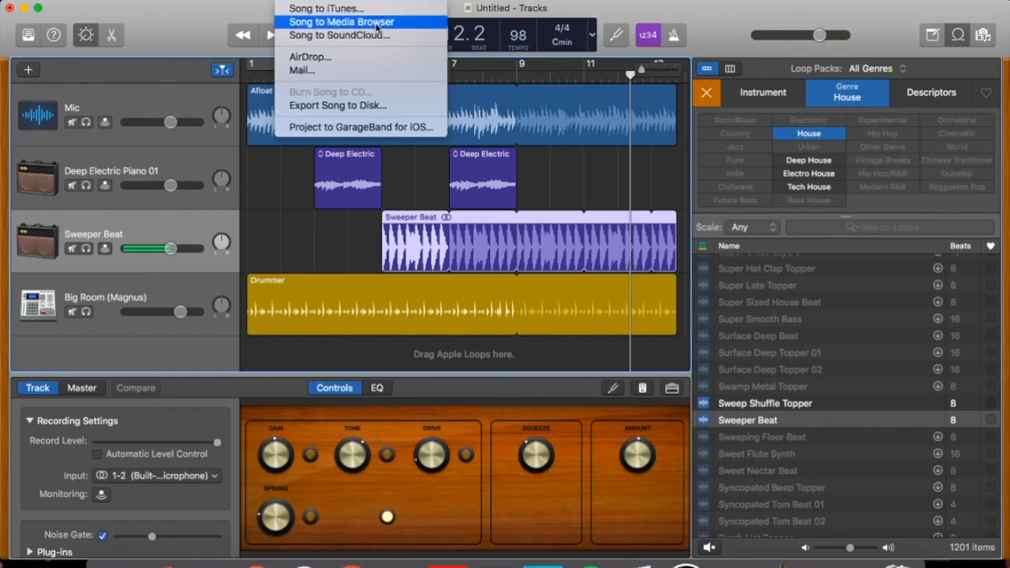
{"action": "left_click", "coordinate": [321, 108]}
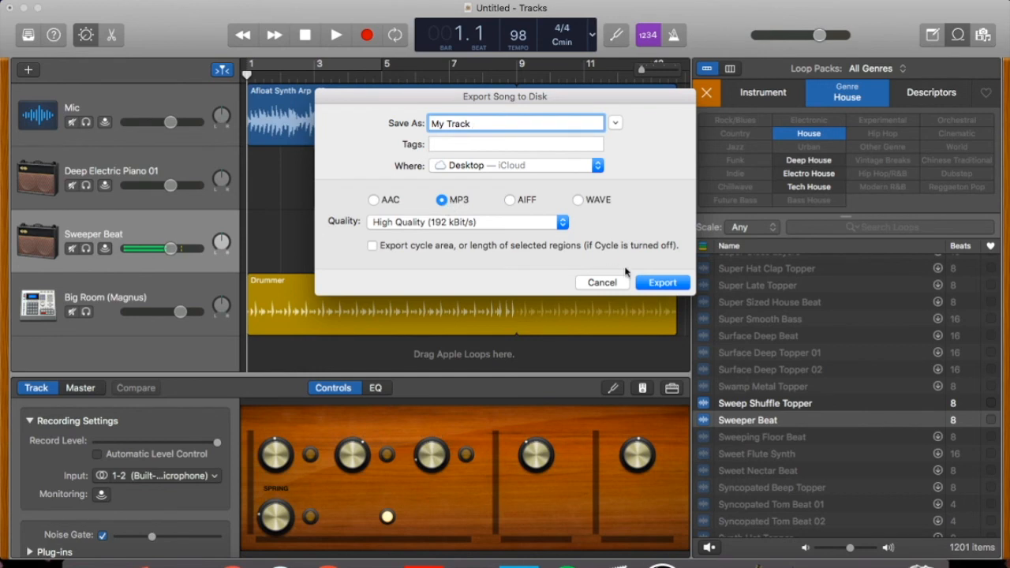
{"action": "left_click", "coordinate": [660, 285]}
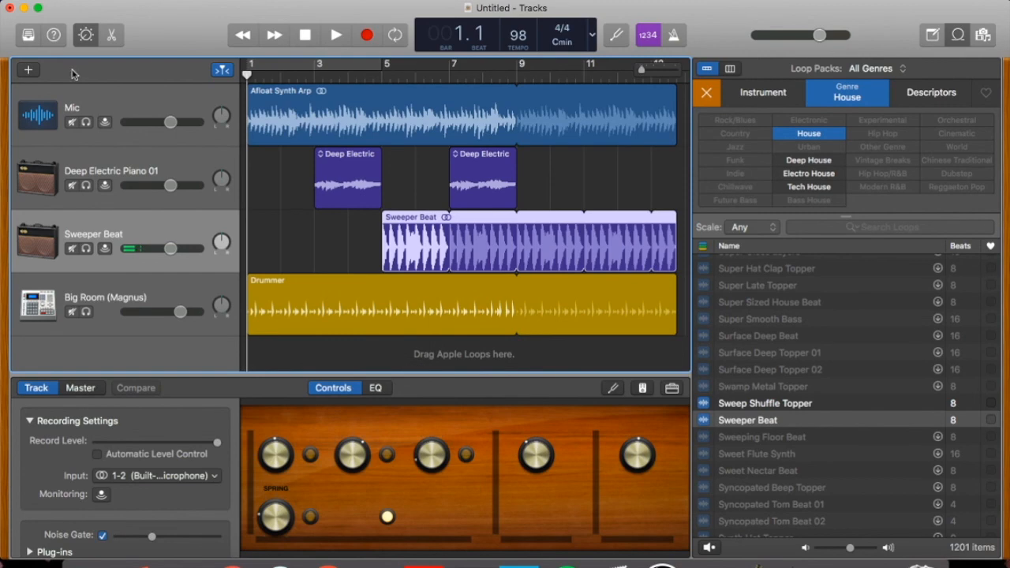
- Switch to Finder, find the exported My Track.mp3 on the Desktop and open it
{"action": "left_click", "coordinate": [88, 557]}
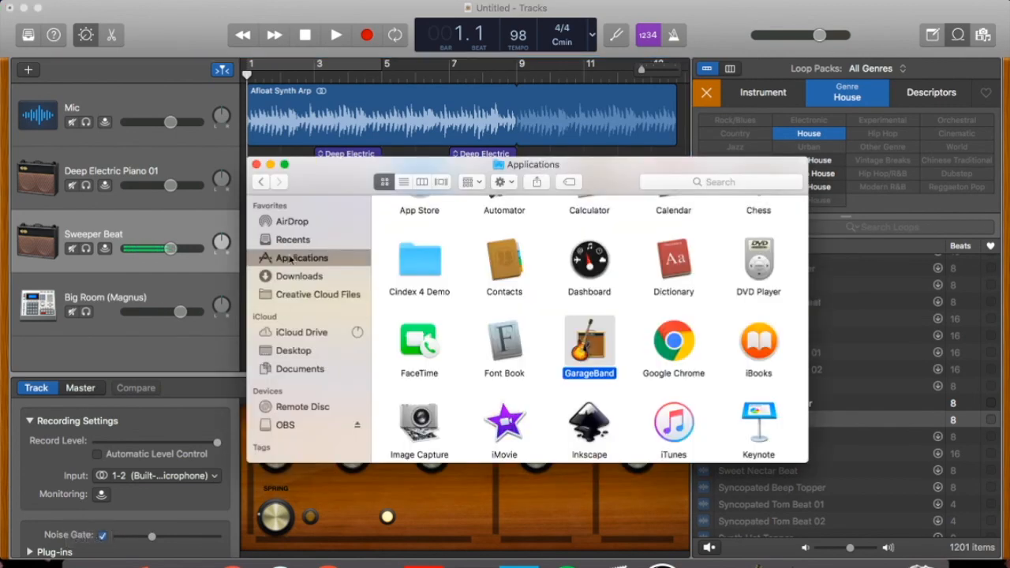
{"action": "left_click", "coordinate": [287, 355]}
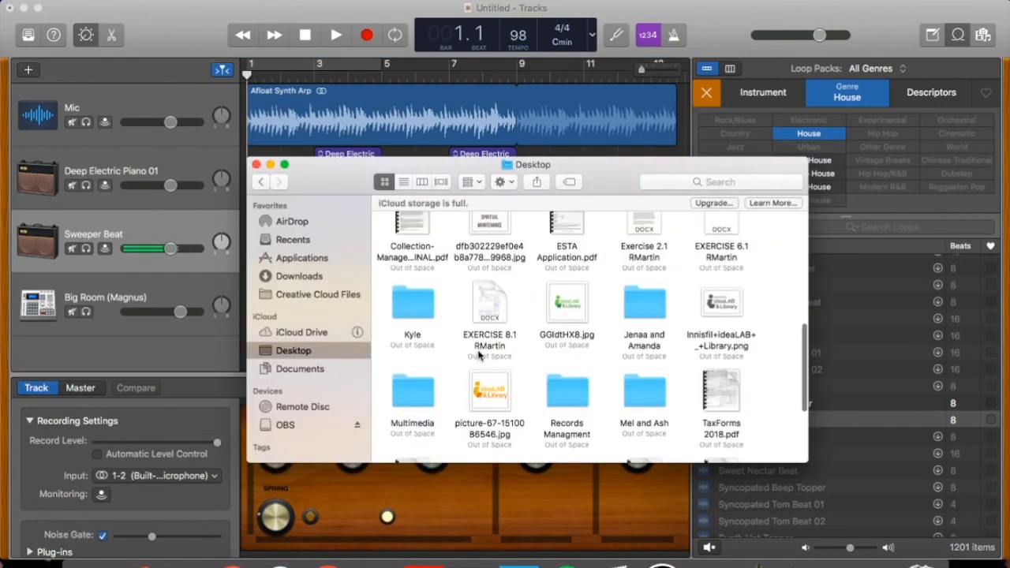
{"action": "scroll", "coordinate": [424, 342], "scroll_direction": "up", "scroll_amount": 10}
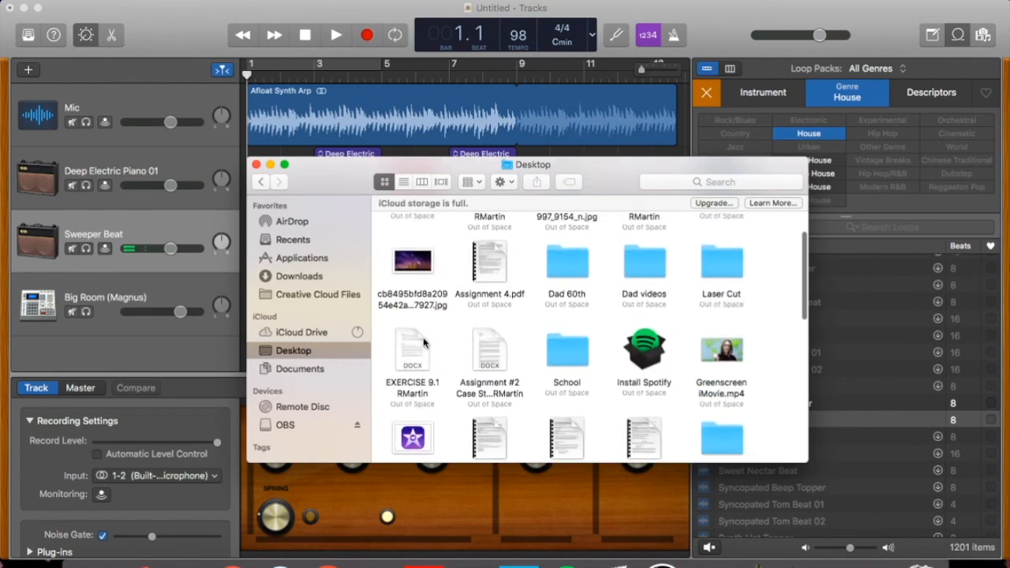
{"action": "scroll", "coordinate": [424, 342], "scroll_direction": "down", "scroll_amount": 10}
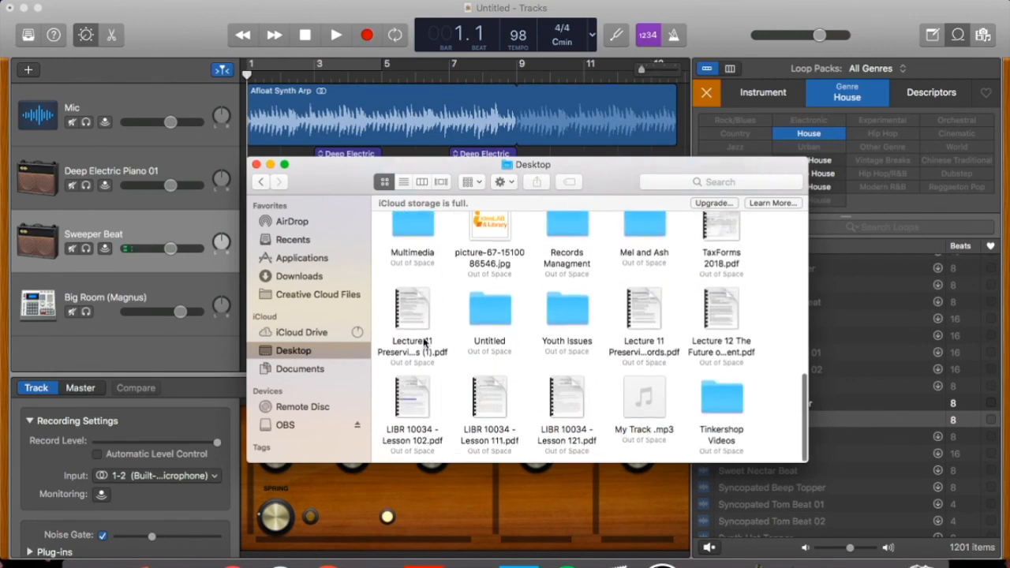
{"action": "left_click", "coordinate": [638, 401]}
{"action": "double_click", "coordinate": [638, 401]}
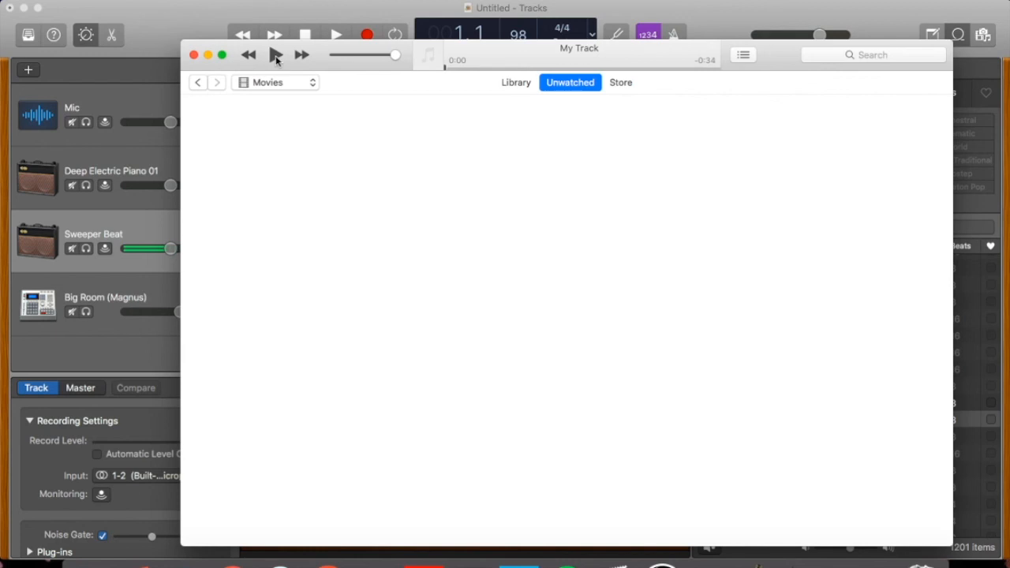
- Play the exported track briefly in iTunes, pause it, and return to the GarageBand project with the other windows out of the way
{"action": "left_click", "coordinate": [276, 55]}
{"action": "left_click", "coordinate": [276, 57]}
{"action": "left_click", "coordinate": [209, 55]}
{"action": "left_click", "coordinate": [258, 167]}
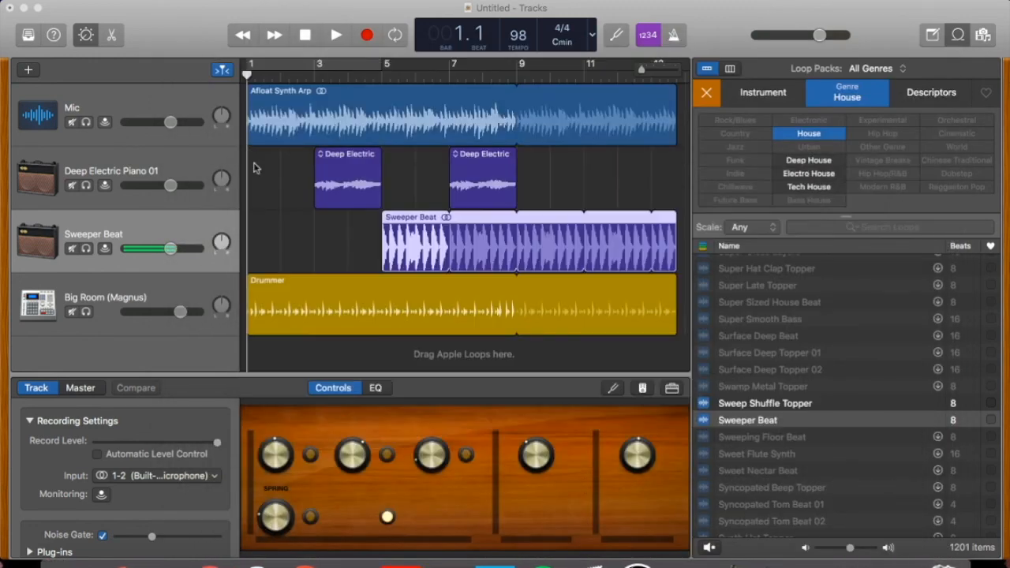